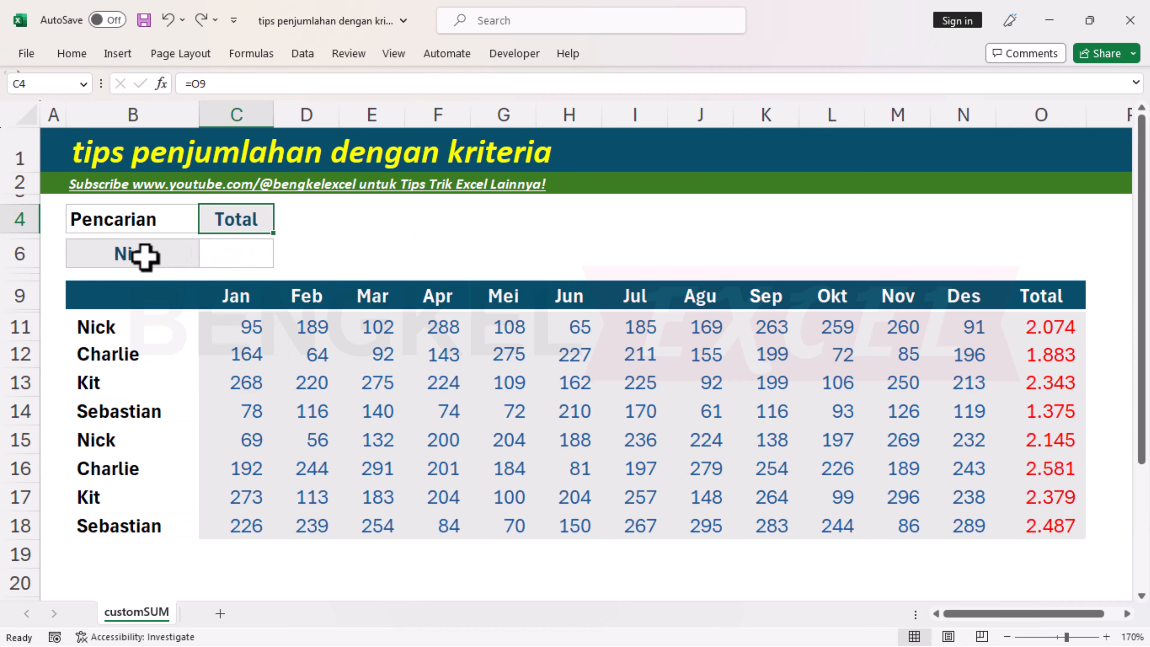
# Examine search cells B6 and C4, result cell C6, and the matching name rows 11 and 15 with their totals in column O.
pyautogui.click(147, 254)
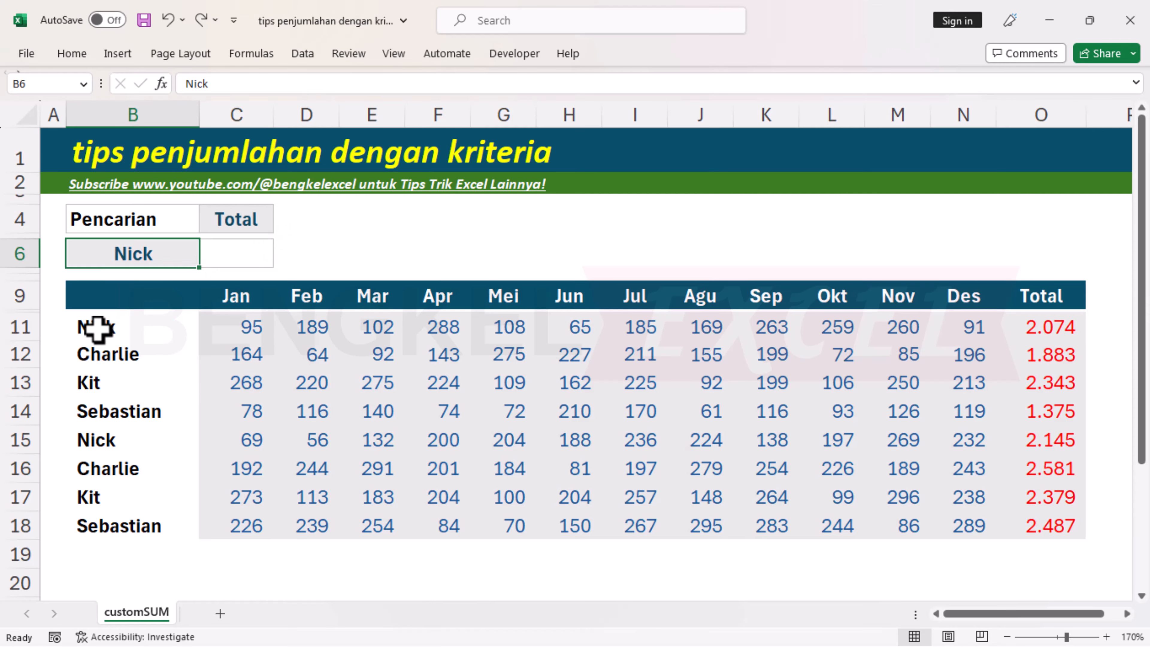
pyautogui.click(109, 330)
pyautogui.click(117, 383)
pyautogui.click(235, 213)
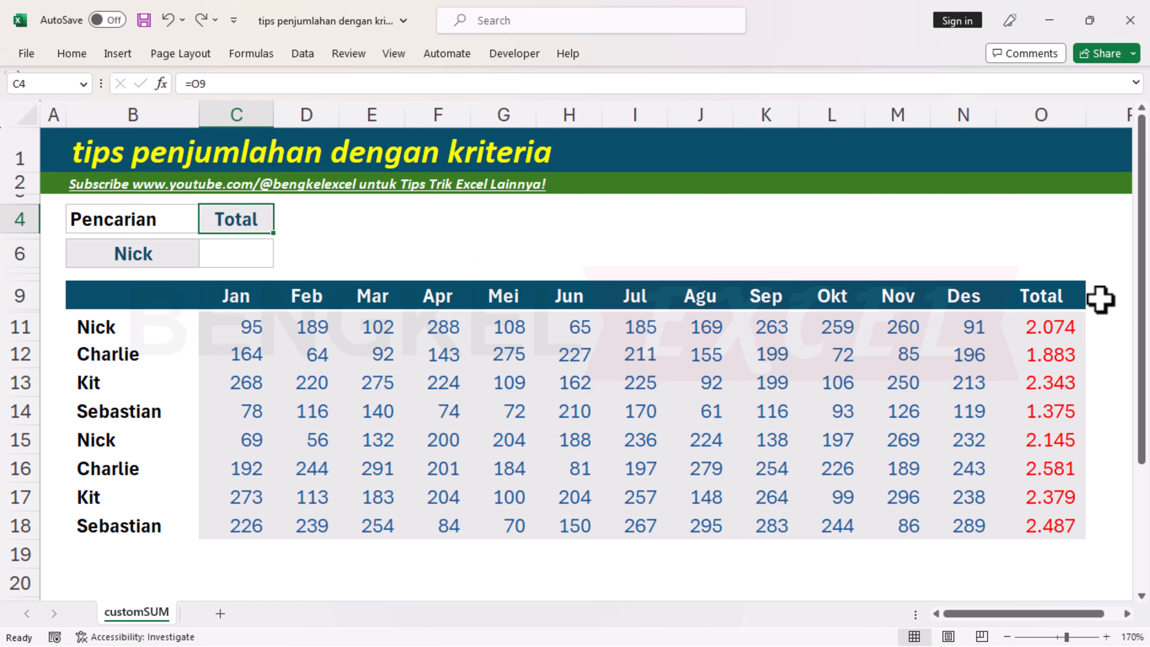
pyautogui.click(1047, 298)
pyautogui.click(1040, 330)
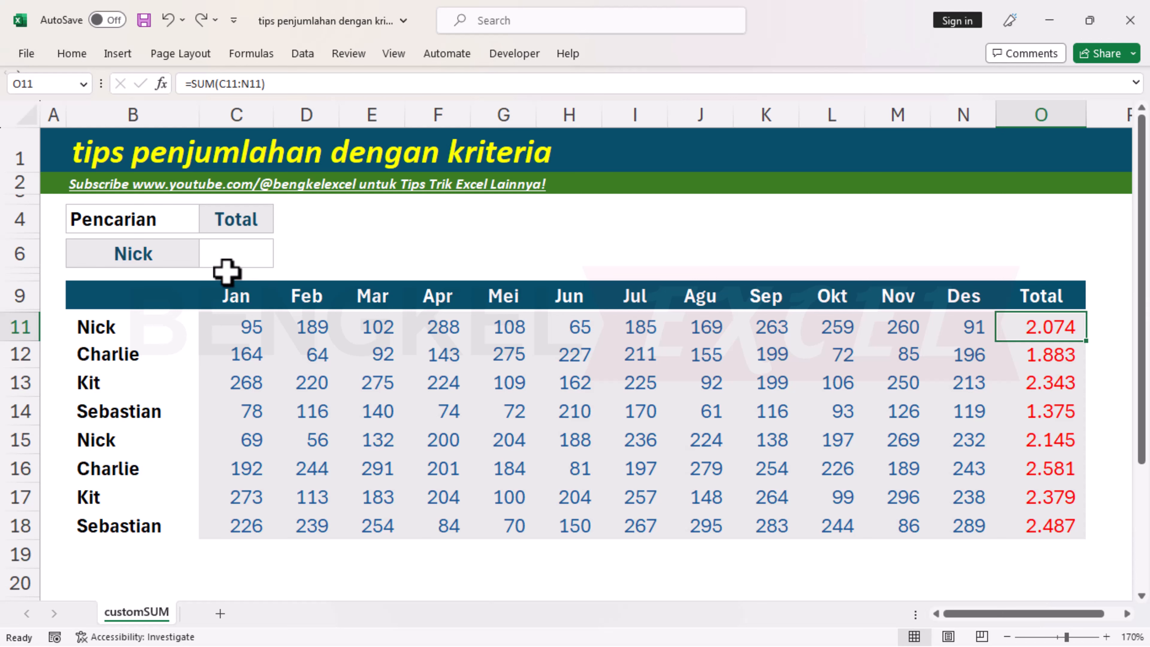
pyautogui.click(149, 251)
pyautogui.click(245, 225)
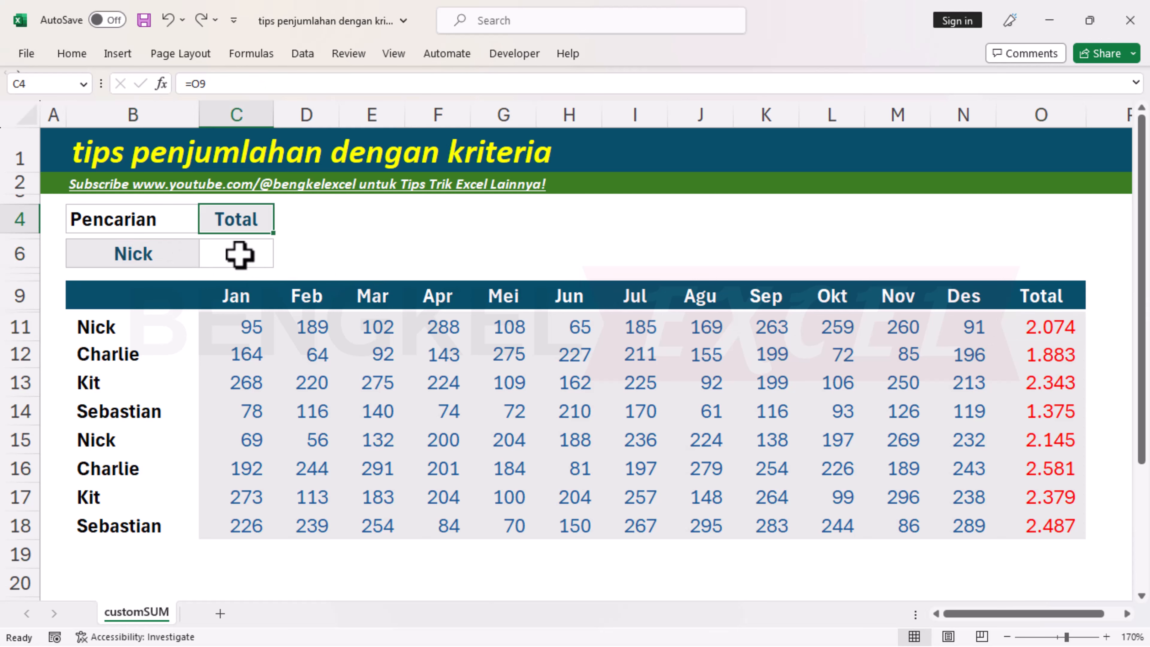
pyautogui.click(238, 251)
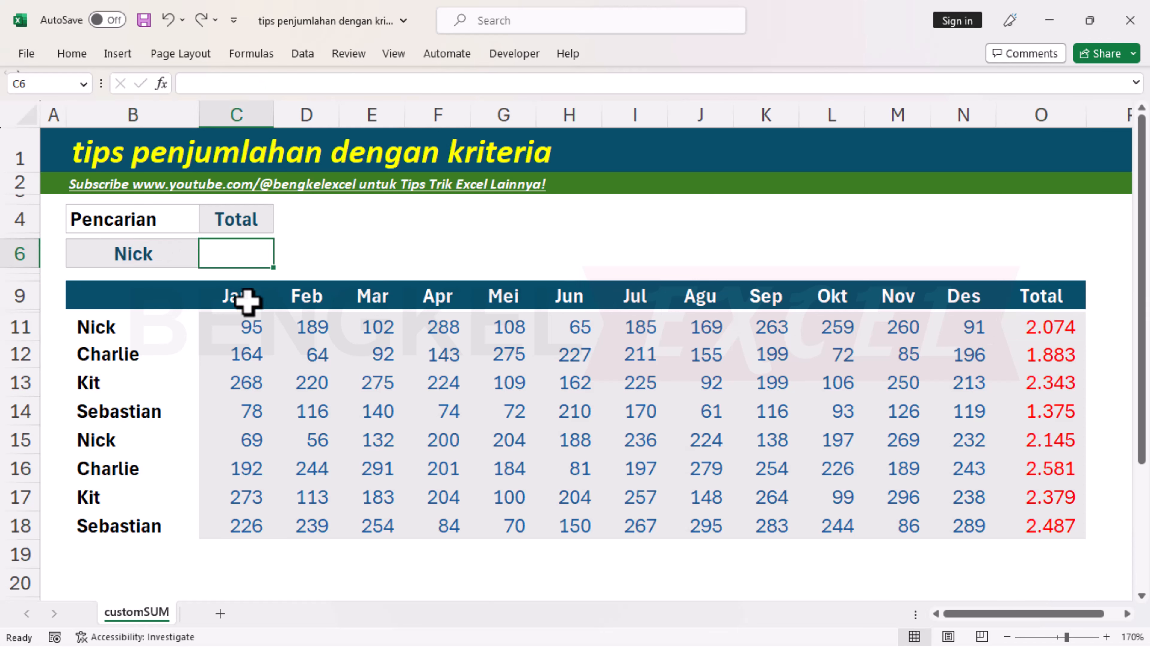
pyautogui.click(134, 329)
pyautogui.click(127, 441)
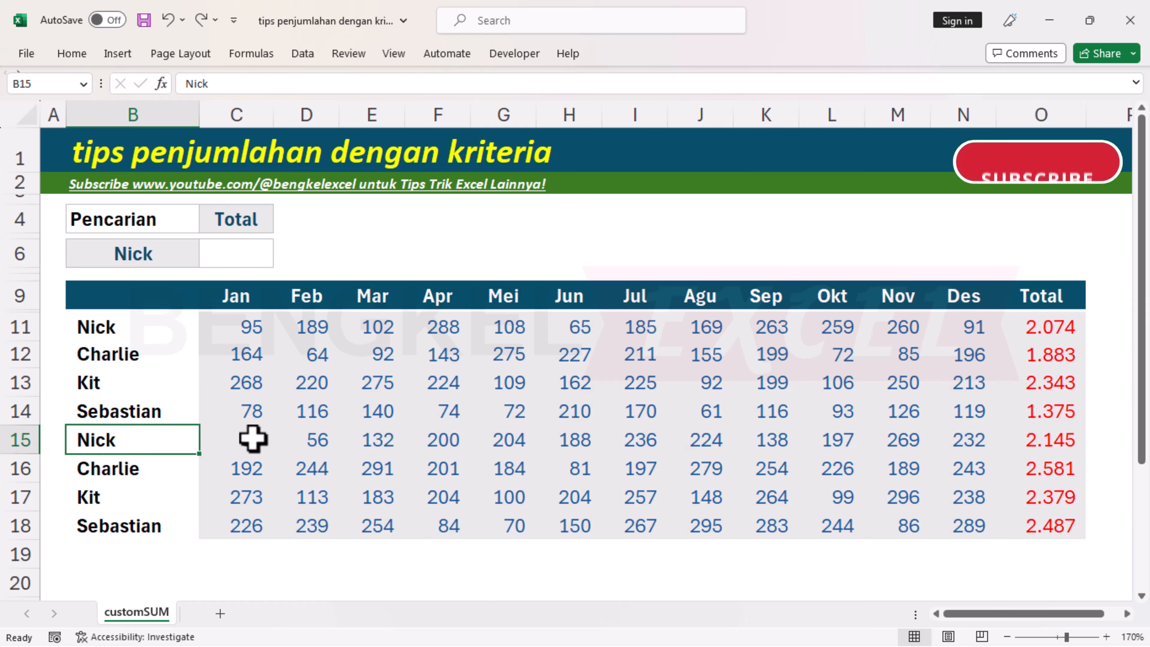
pyautogui.click(1061, 328)
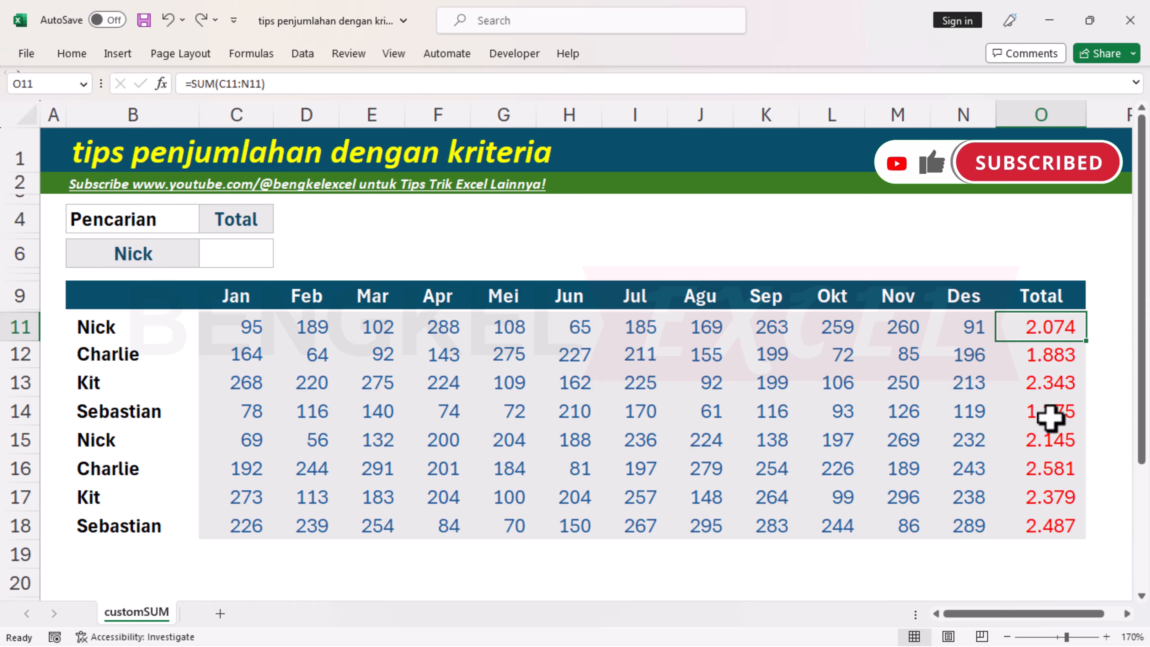
pyautogui.click(1047, 433)
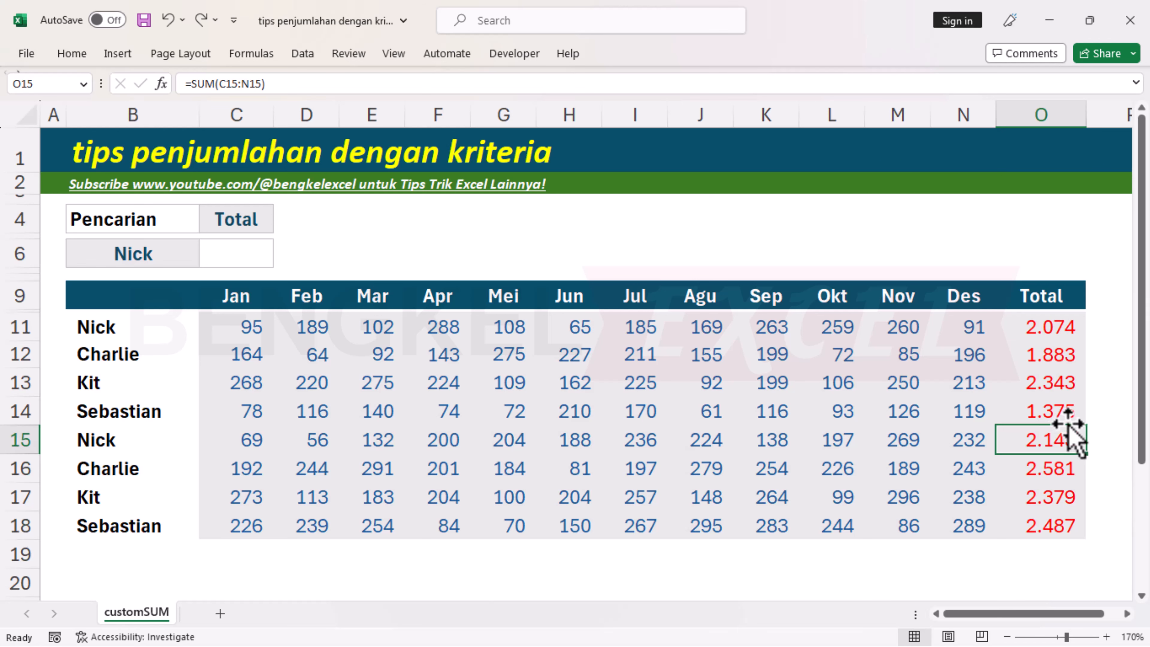
# Clear the search name in B6 and the column criterion in C4.
pyautogui.click(159, 252)
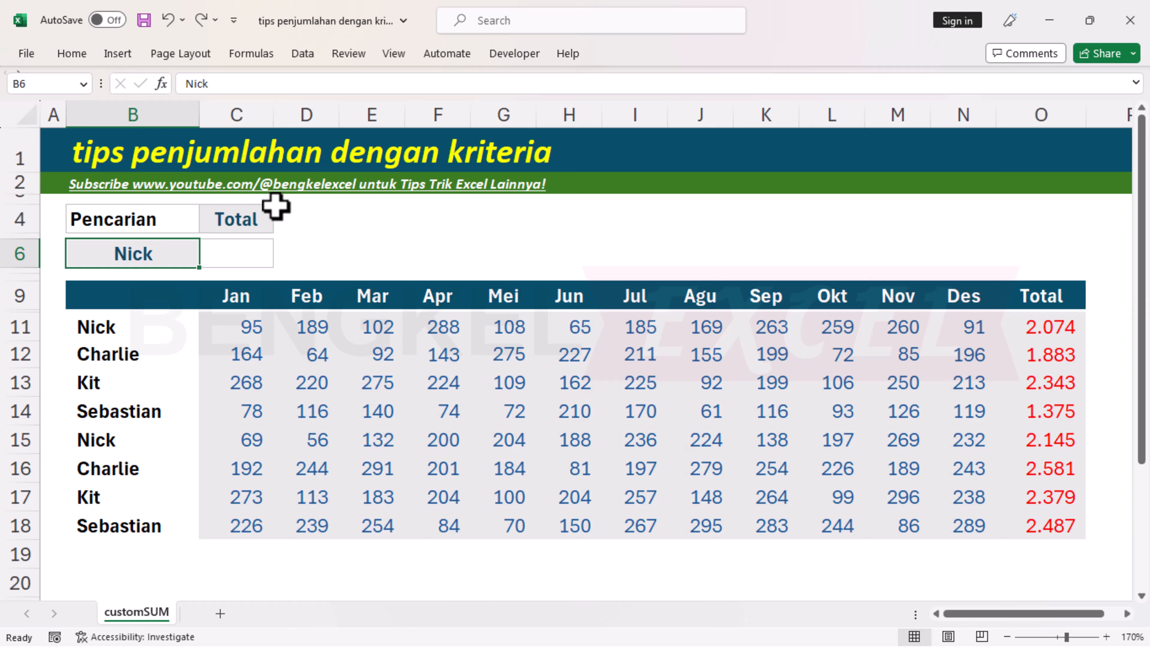
pyautogui.press('Delete')
pyautogui.click(250, 220)
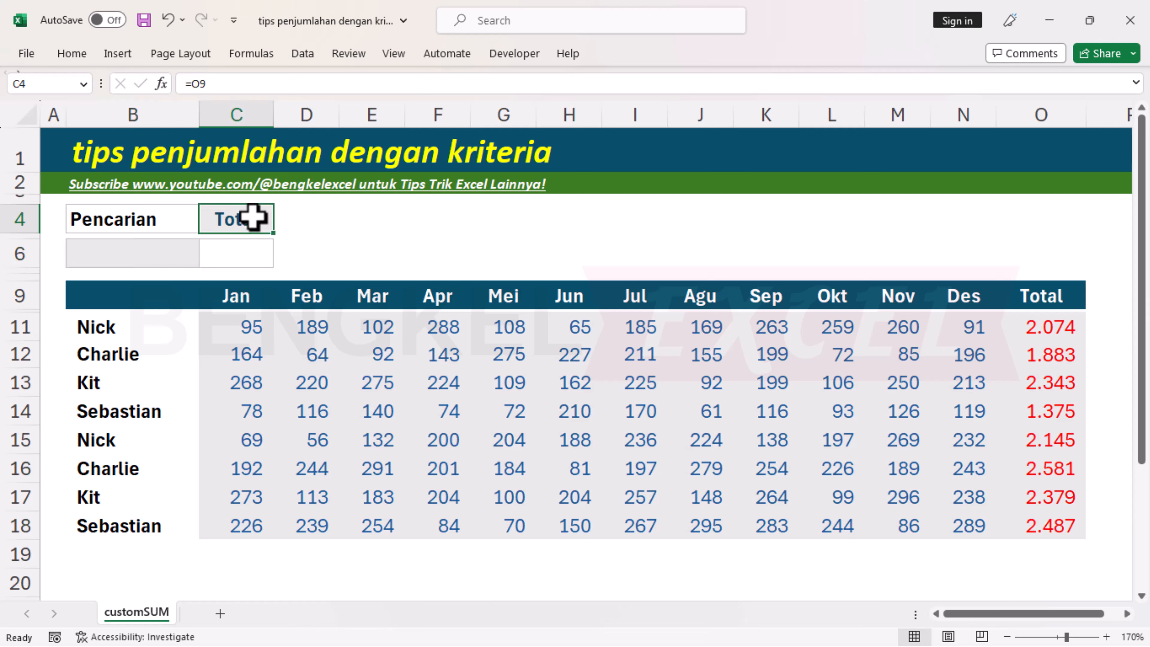
pyautogui.press('Delete')
pyautogui.click(323, 219)
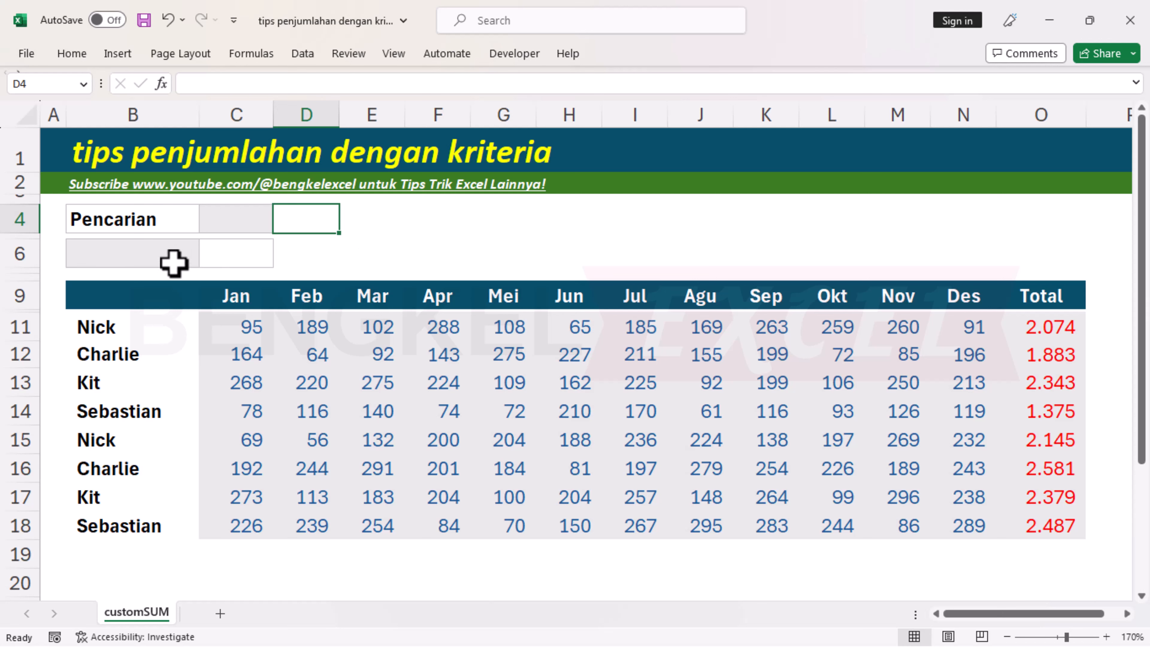
# Add a List data validation to B6 with source =$B$11:$B$14 and choose the first name from its dropdown.
pyautogui.click(153, 256)
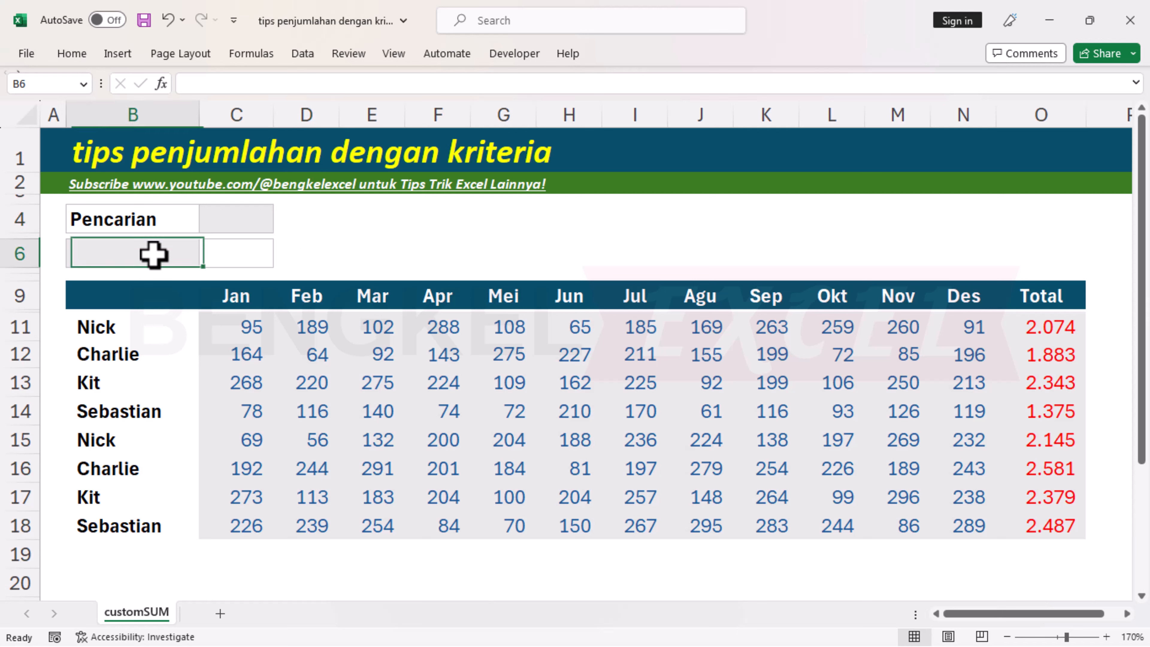
pyautogui.click(310, 55)
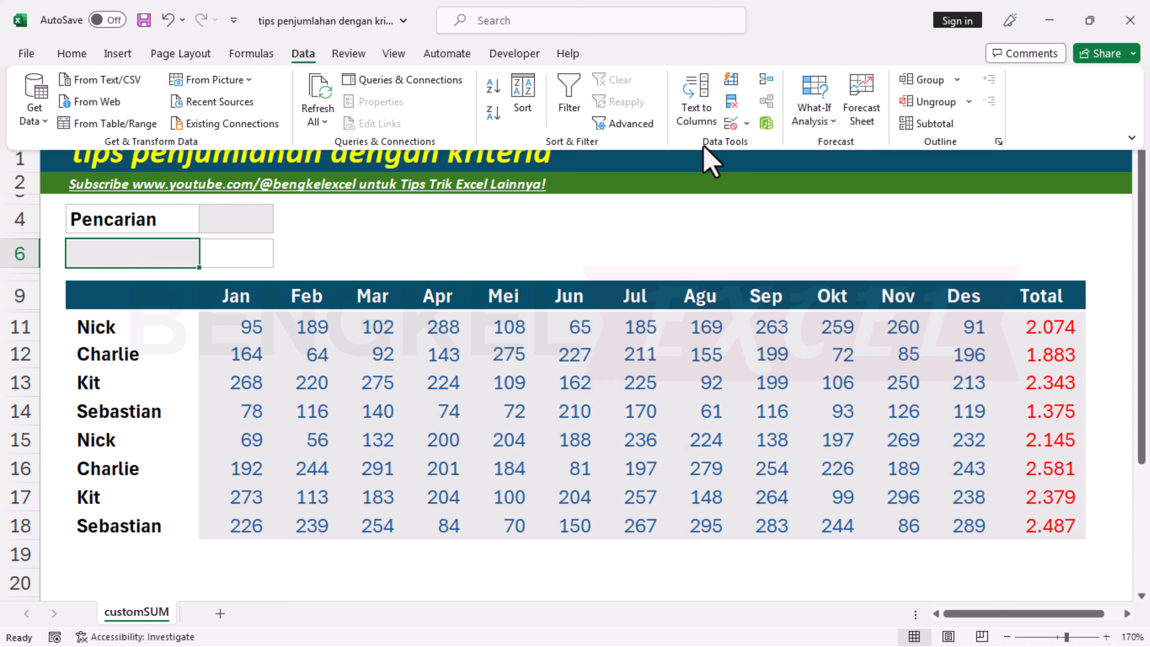
pyautogui.click(732, 122)
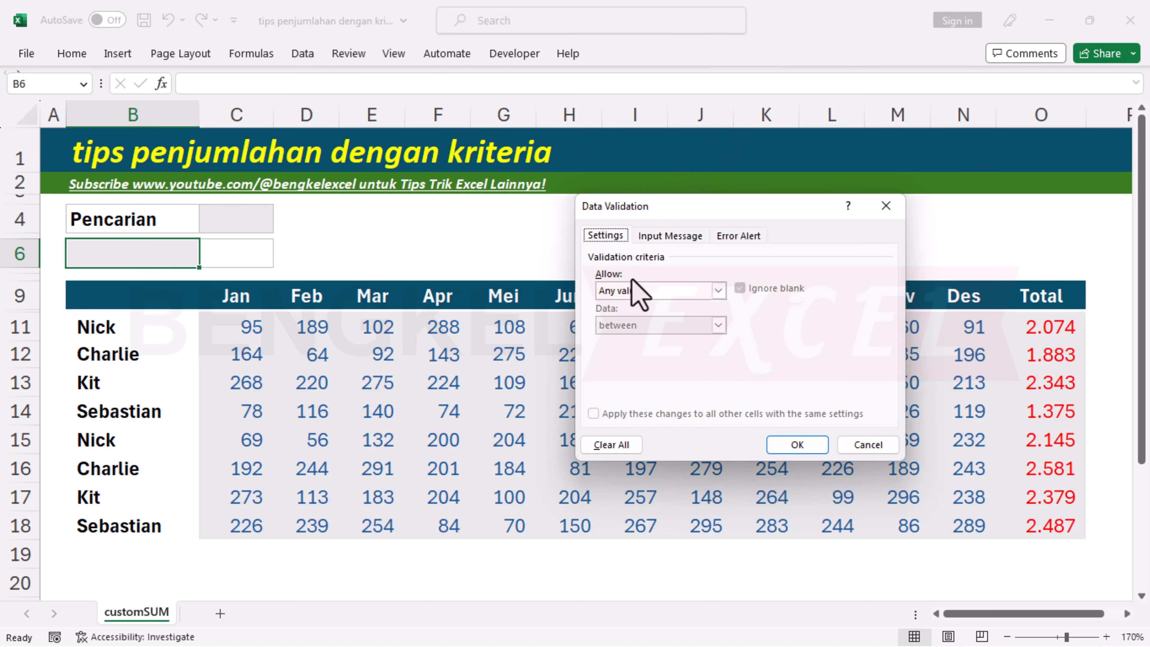
pyautogui.click(636, 294)
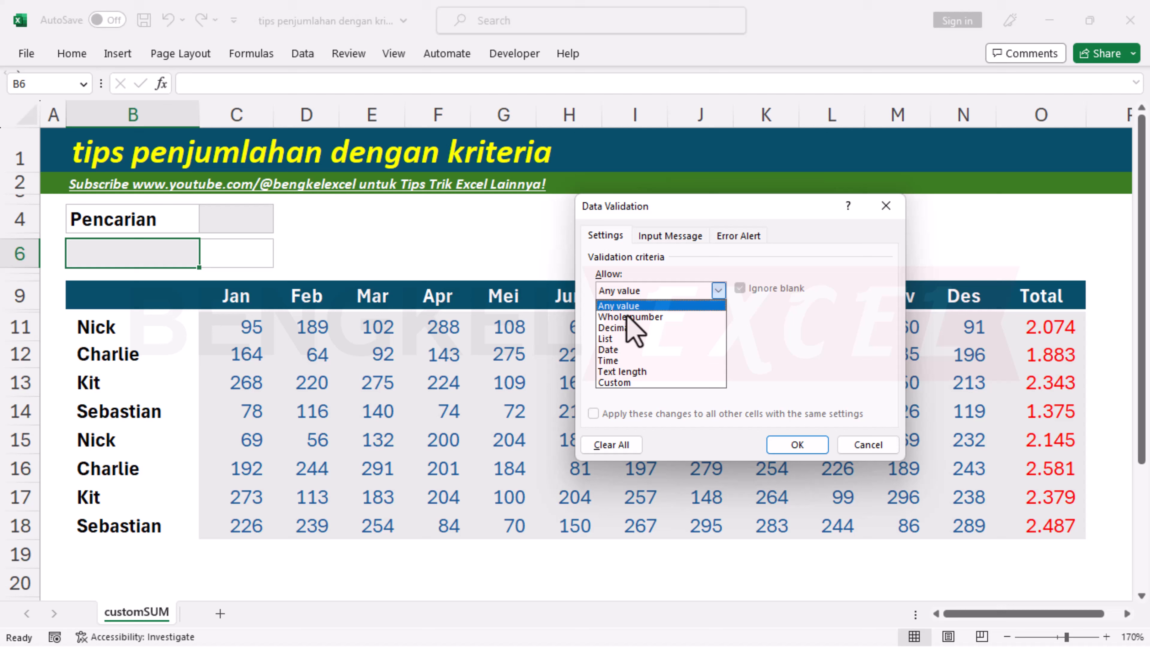
pyautogui.click(624, 345)
pyautogui.click(675, 359)
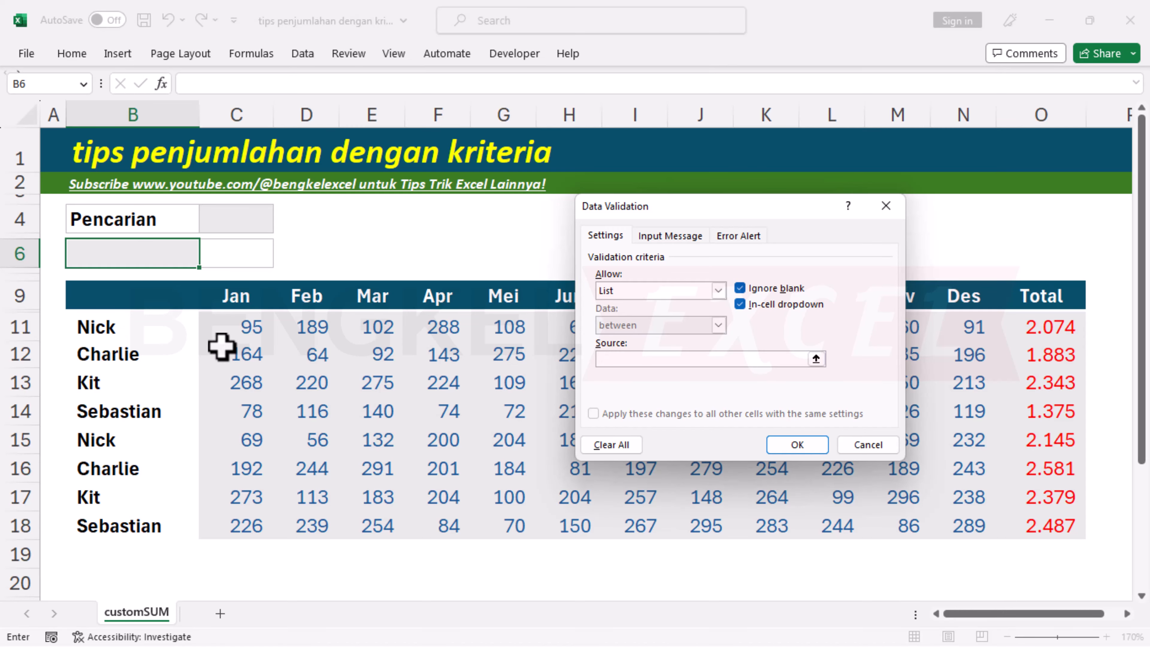
pyautogui.moveTo(95, 326); pyautogui.dragTo(100, 410)
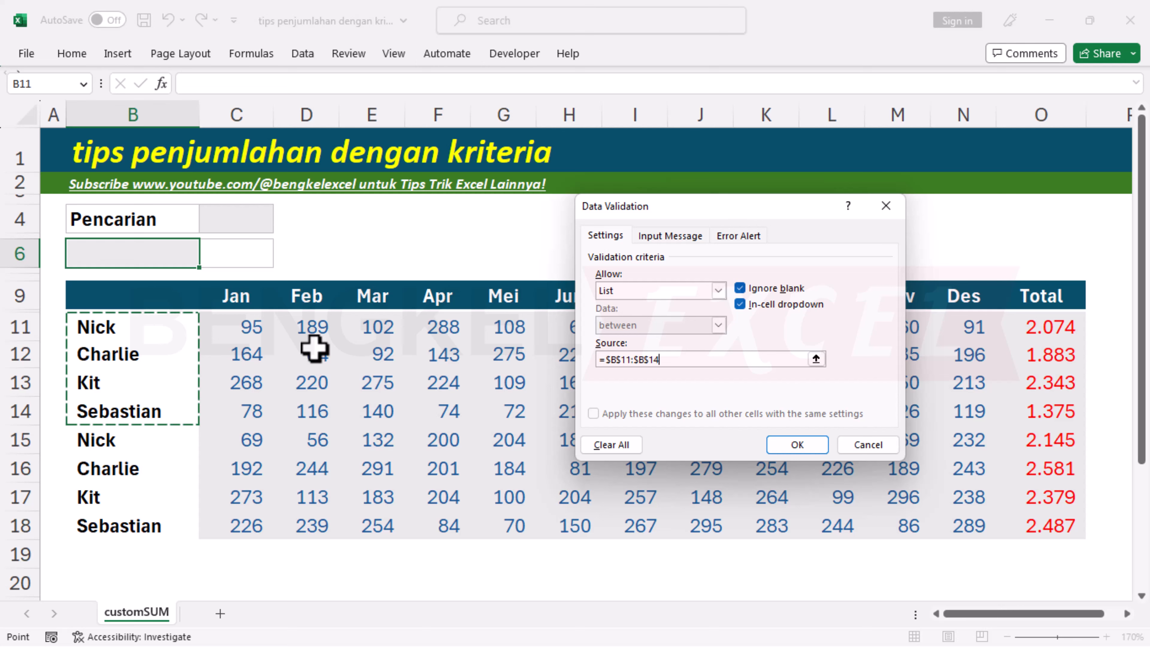
pyautogui.click(801, 444)
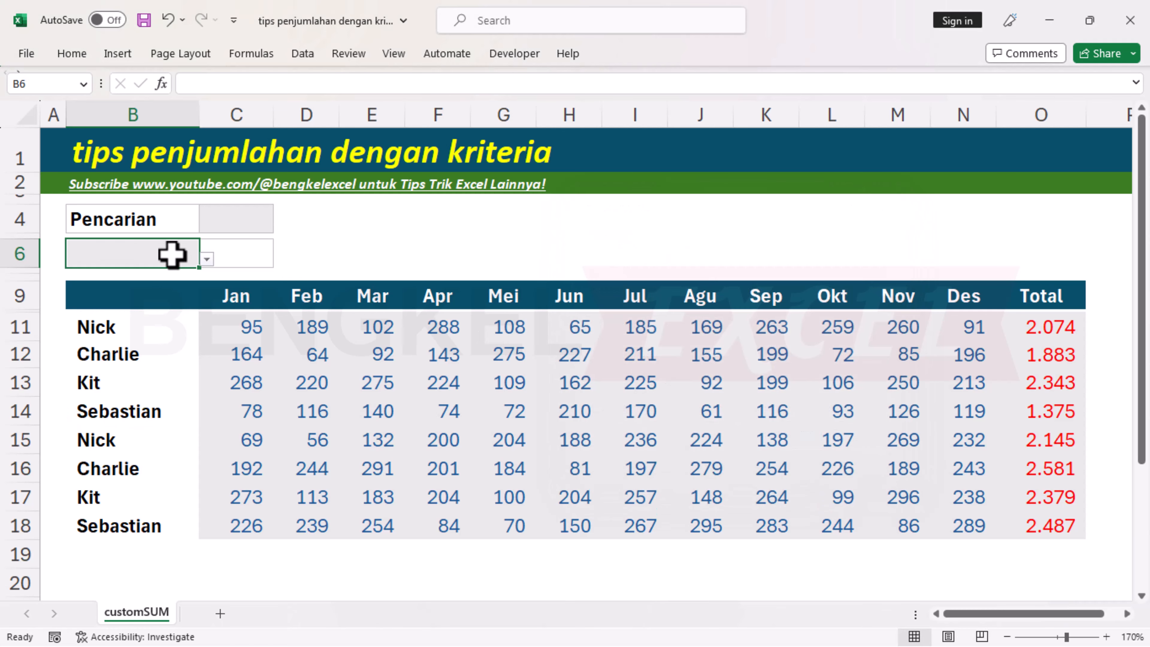
pyautogui.click(206, 261)
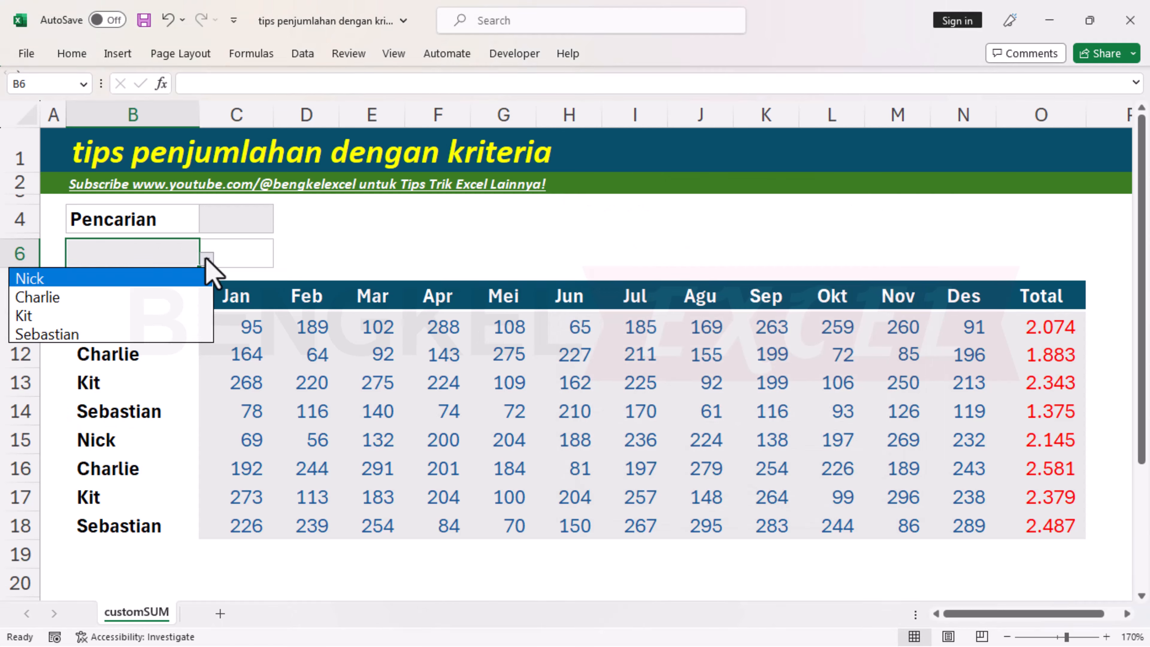
pyautogui.click(116, 278)
# Add a List data validation to C4 with source =$C$9:$O$9 and choose Jan from its dropdown.
pyautogui.click(230, 225)
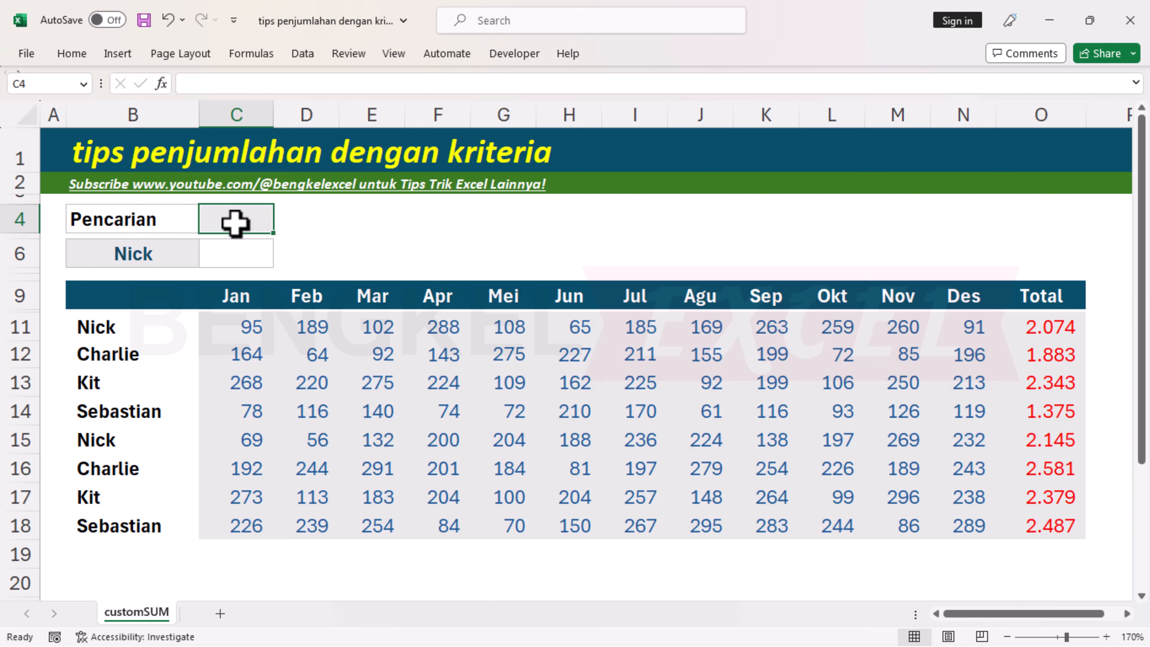
pyautogui.moveTo(224, 294); pyautogui.dragTo(1058, 294)
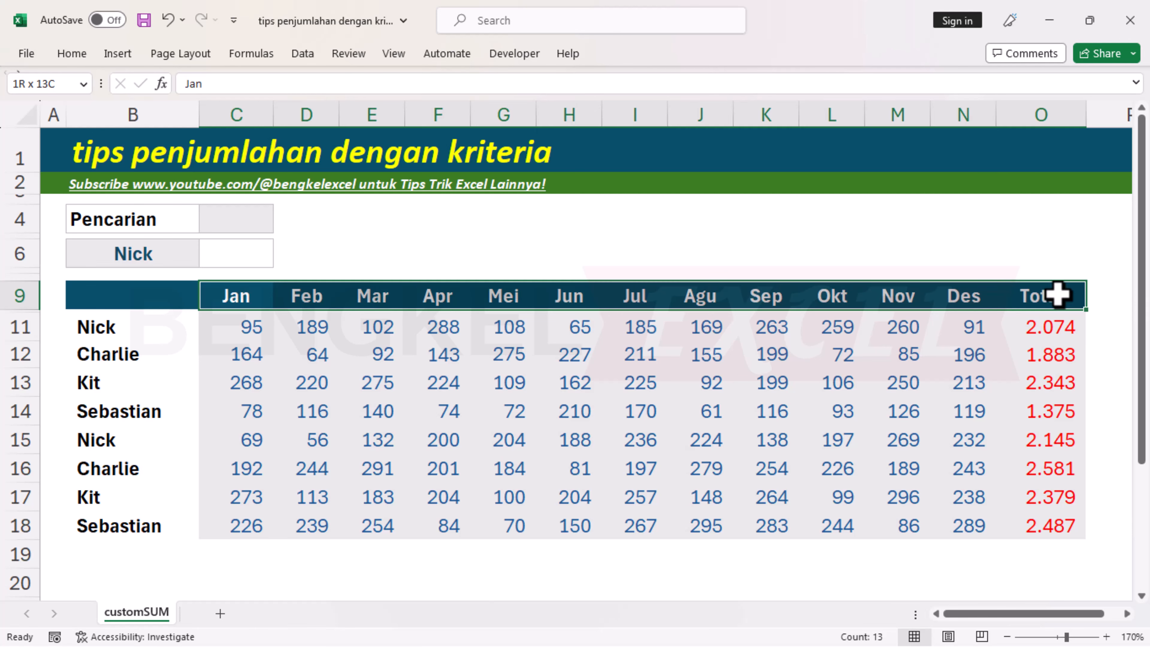
pyautogui.click(218, 219)
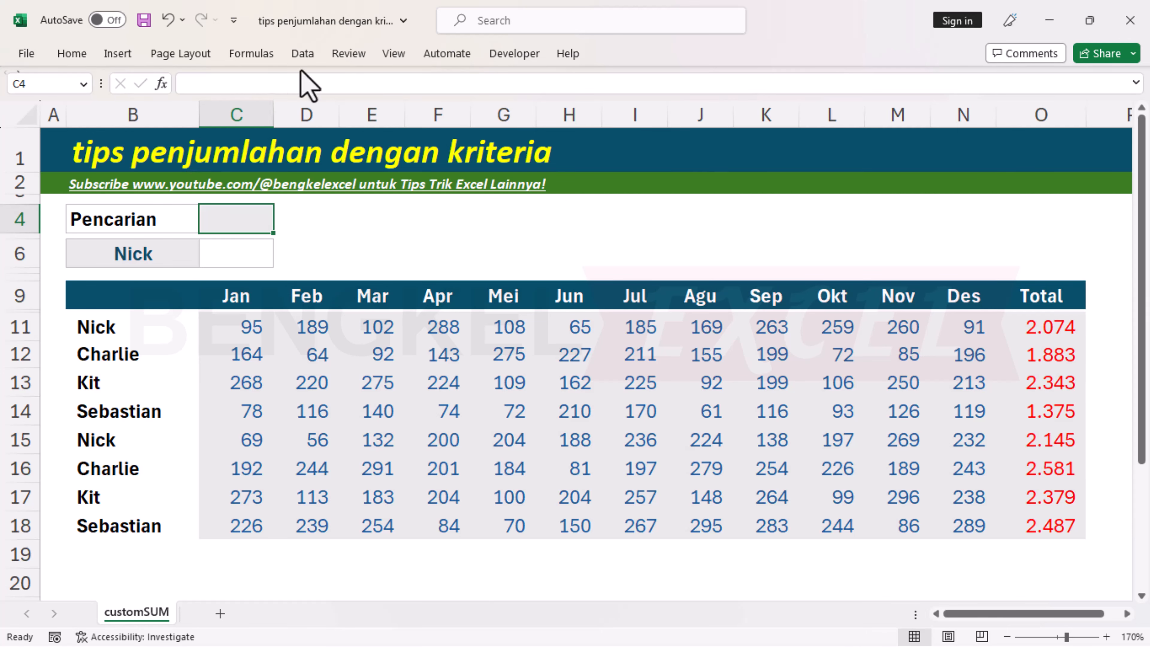
pyautogui.click(308, 54)
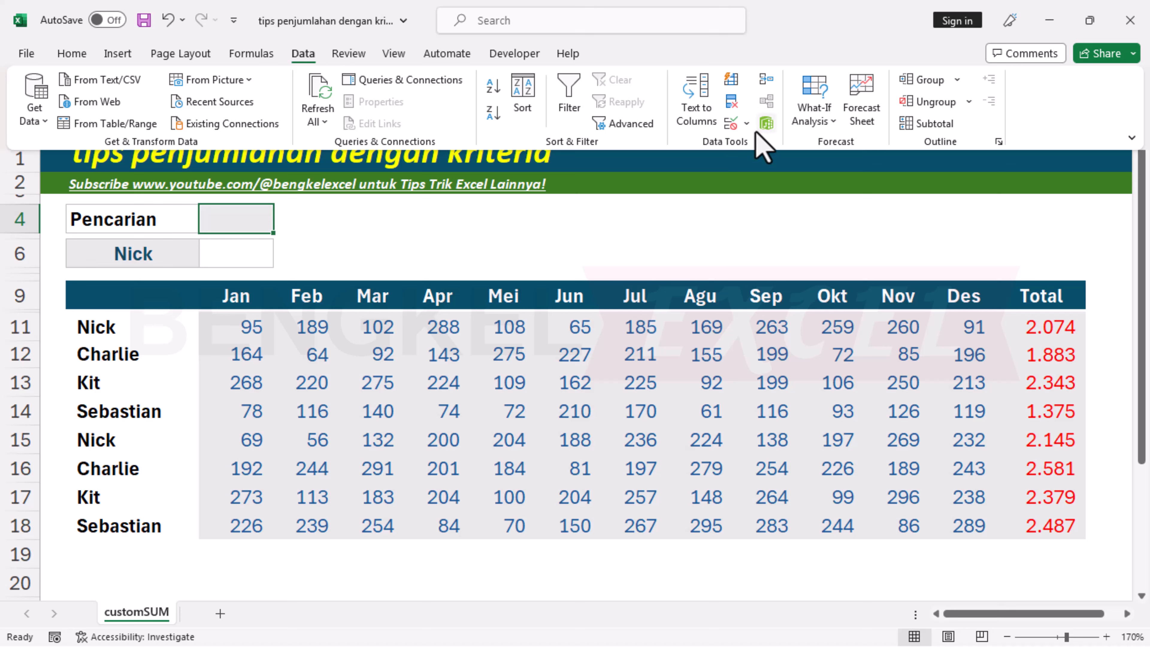
pyautogui.click(731, 125)
pyautogui.click(638, 292)
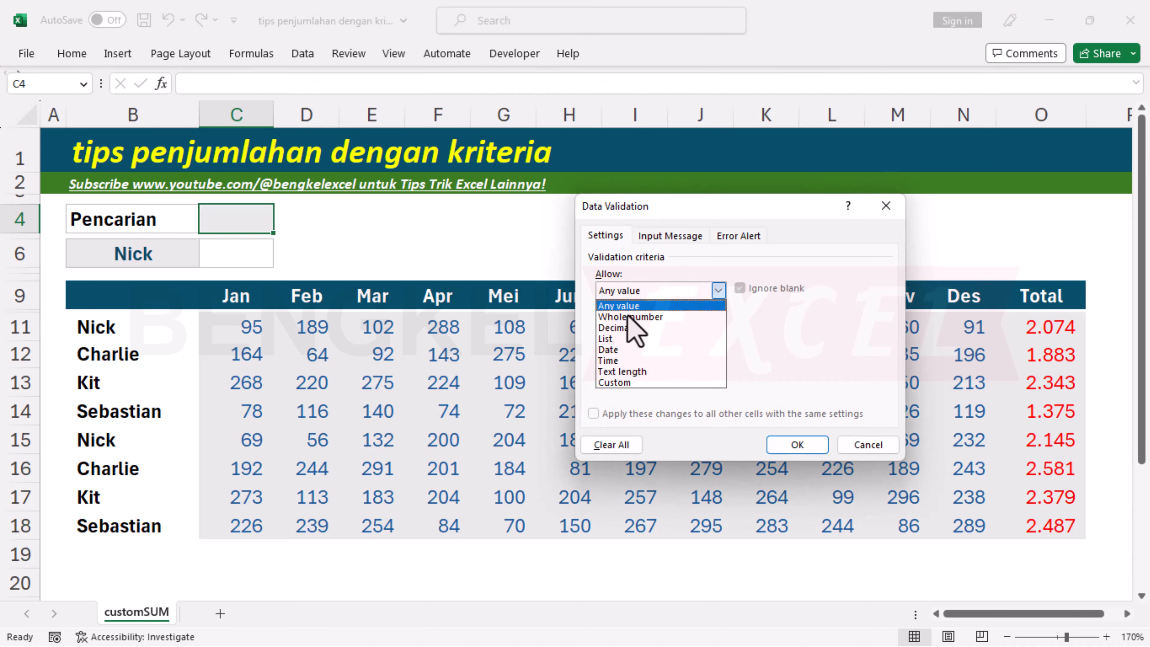
pyautogui.click(619, 349)
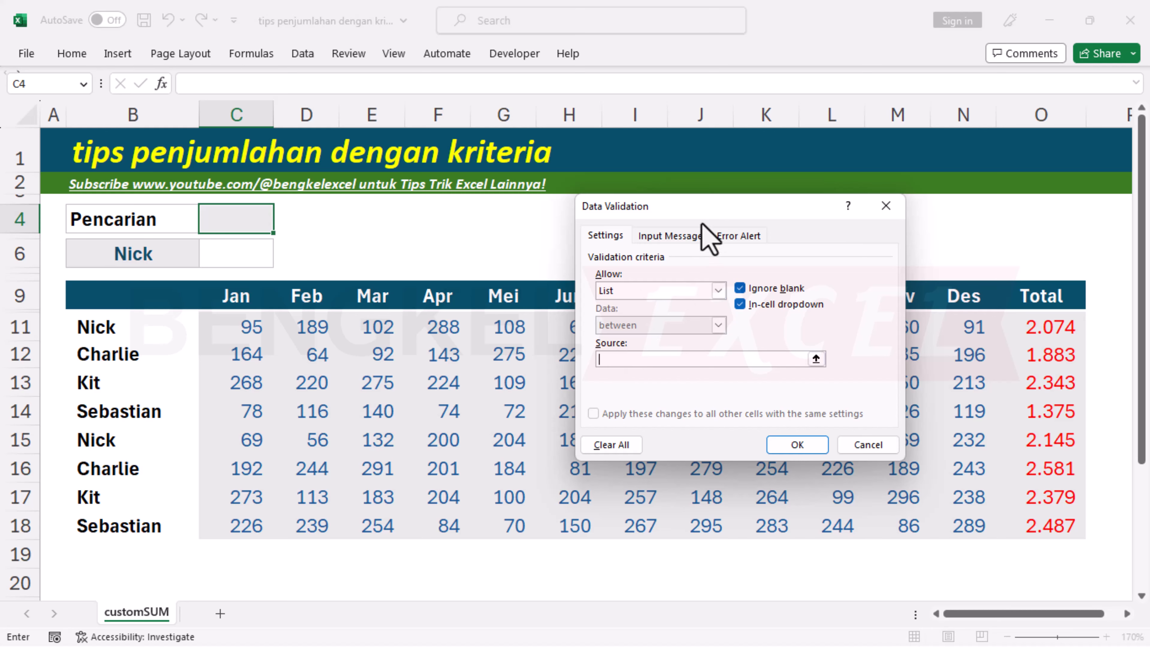
pyautogui.moveTo(634, 206); pyautogui.dragTo(557, 341)
pyautogui.moveTo(229, 295); pyautogui.dragTo(1051, 299)
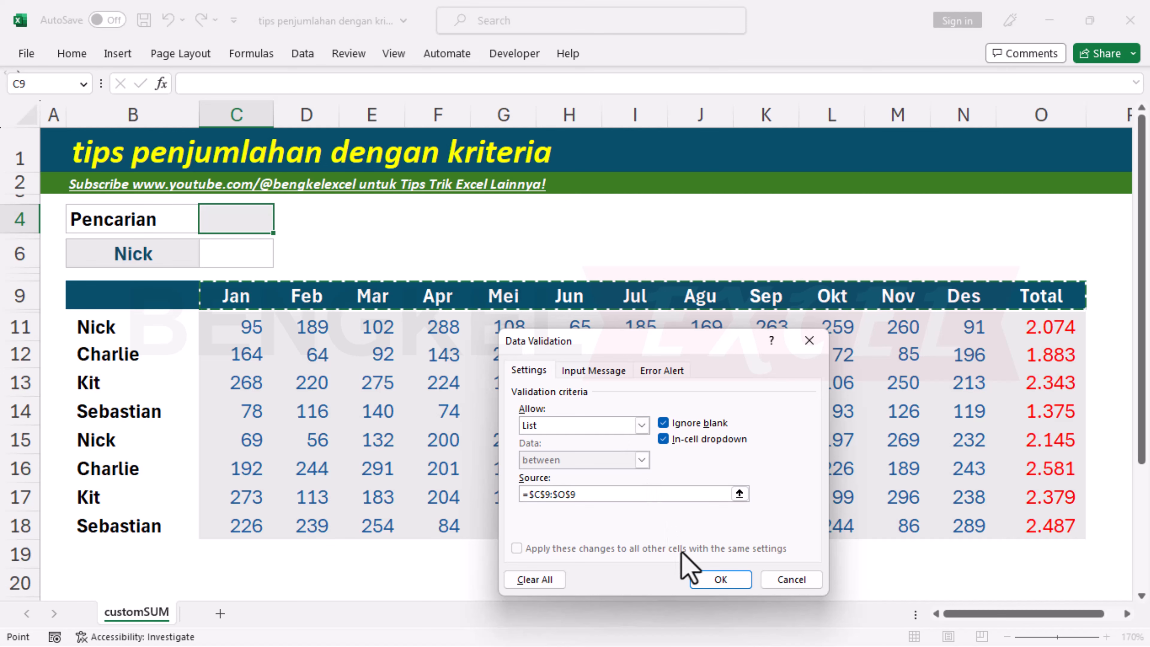
pyautogui.click(720, 580)
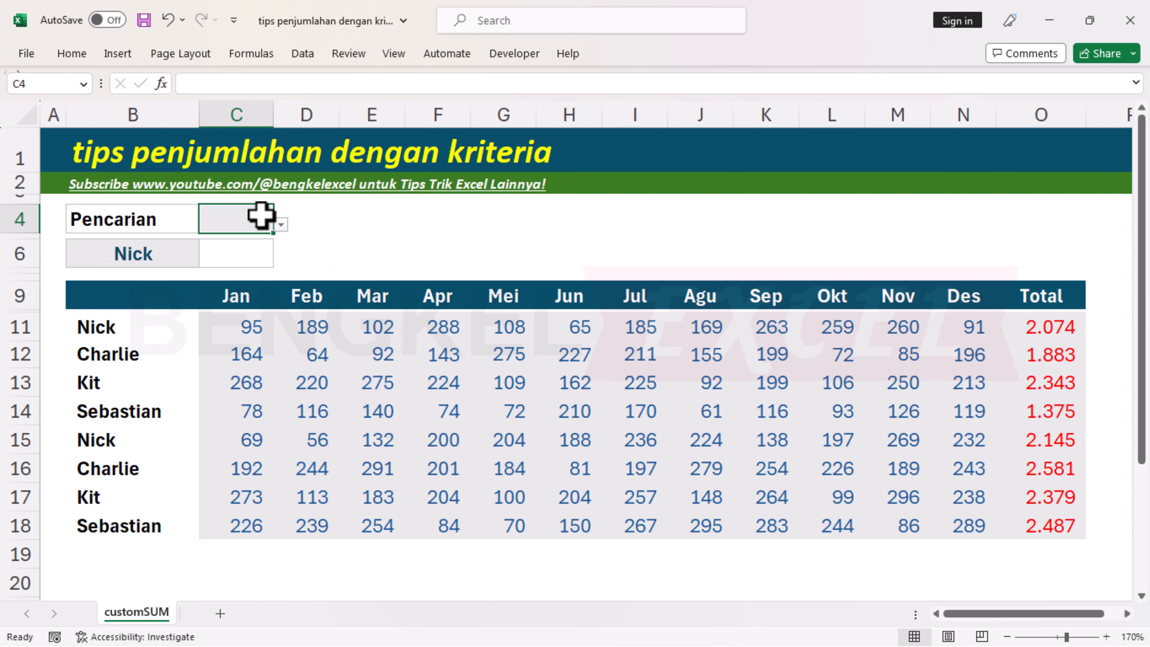
pyautogui.click(281, 224)
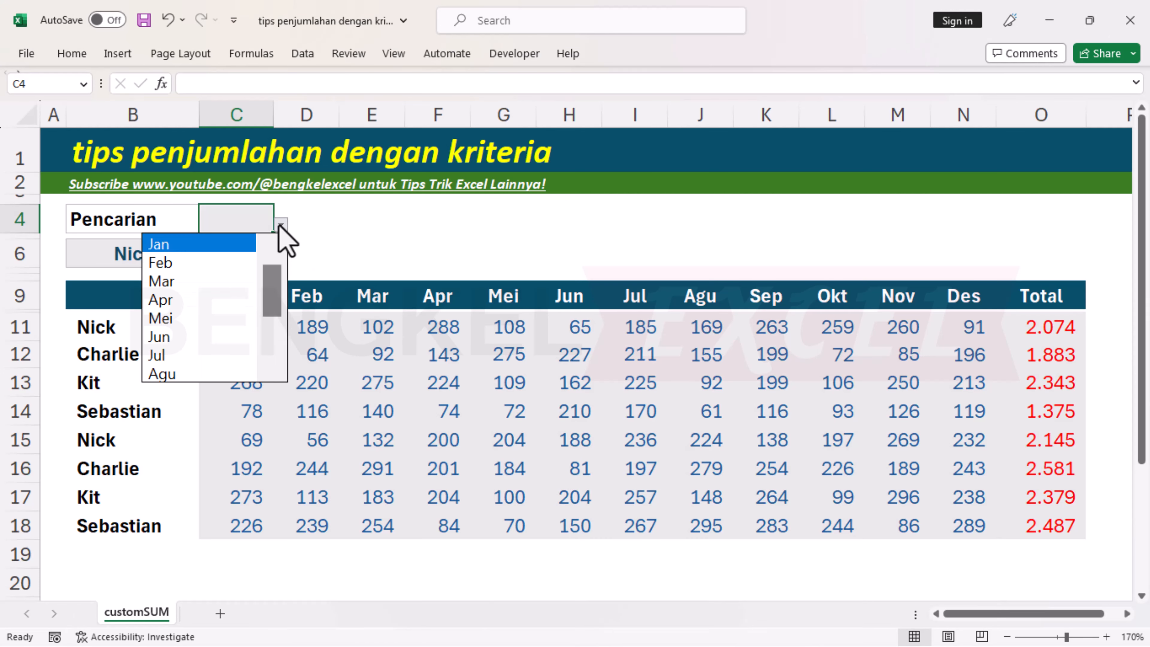
pyautogui.click(222, 244)
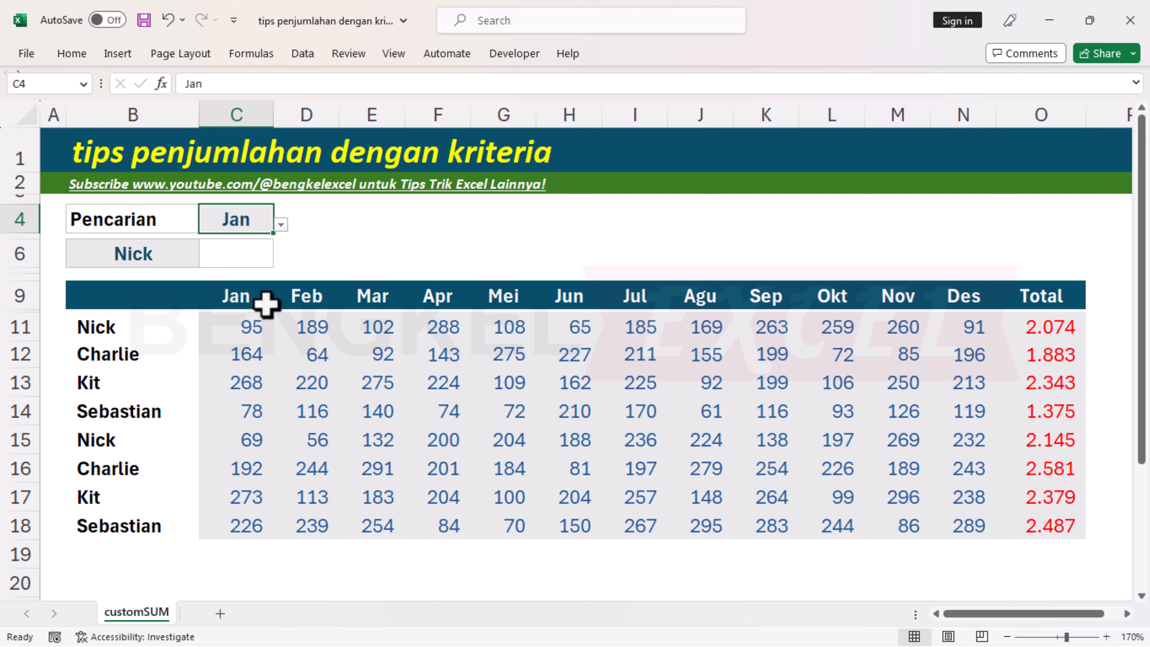
# Compare the searched name's January values in C11 and C15 with other rows' January values, and select result cell C6.
pyautogui.click(154, 253)
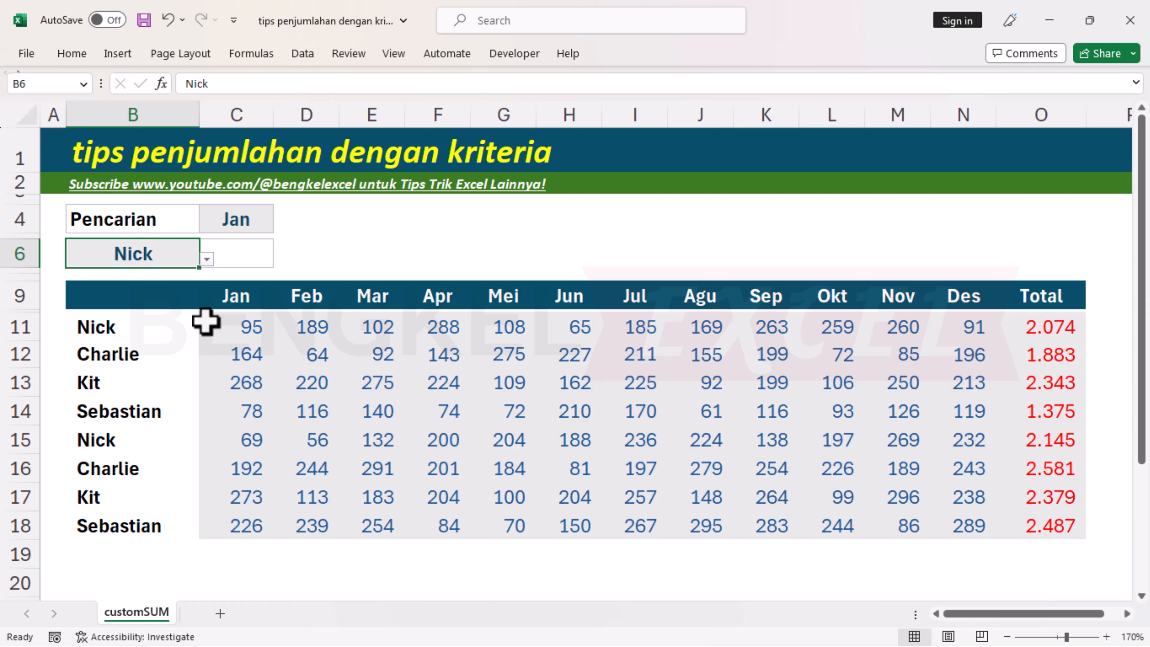
pyautogui.click(250, 327)
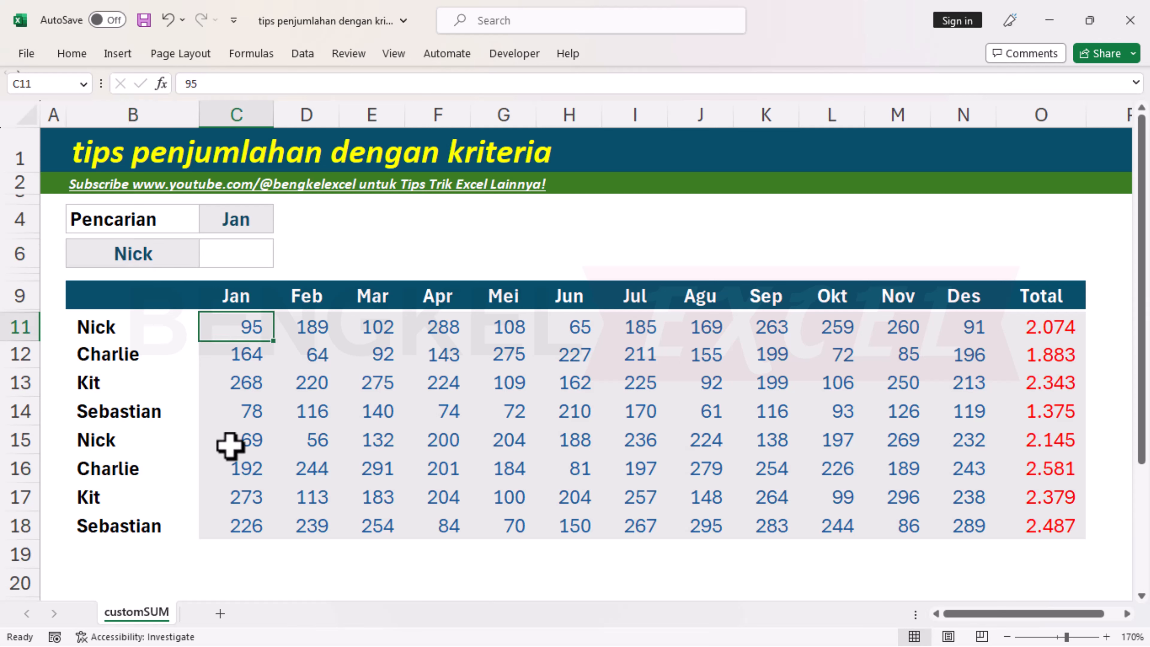
pyautogui.click(248, 437)
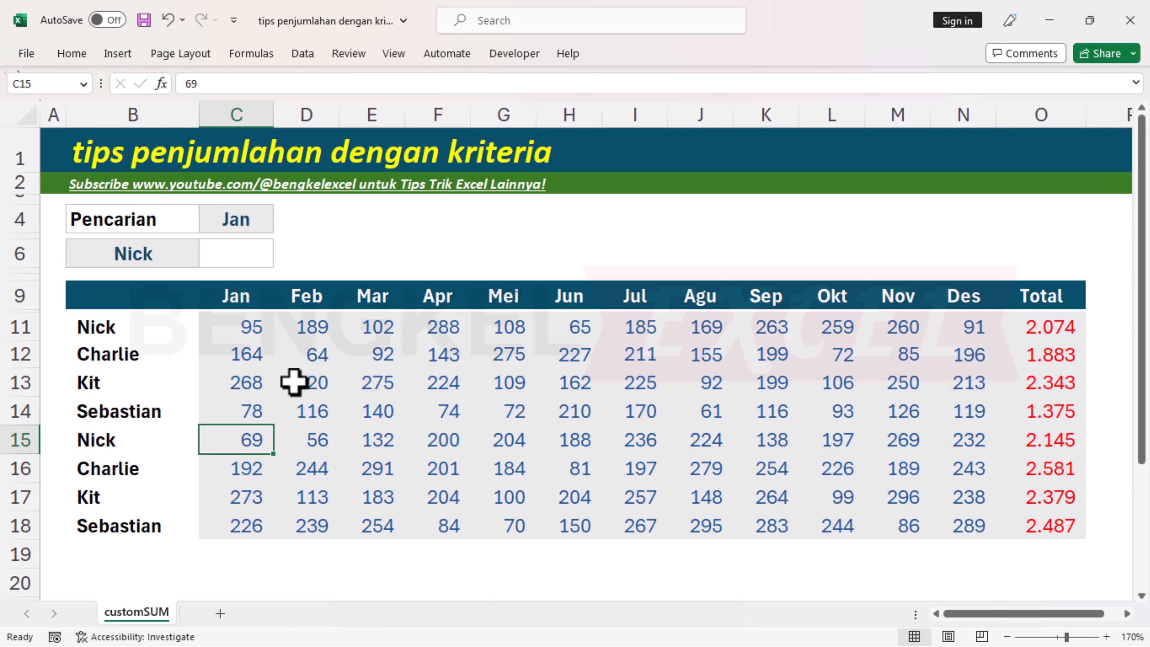
pyautogui.click(230, 363)
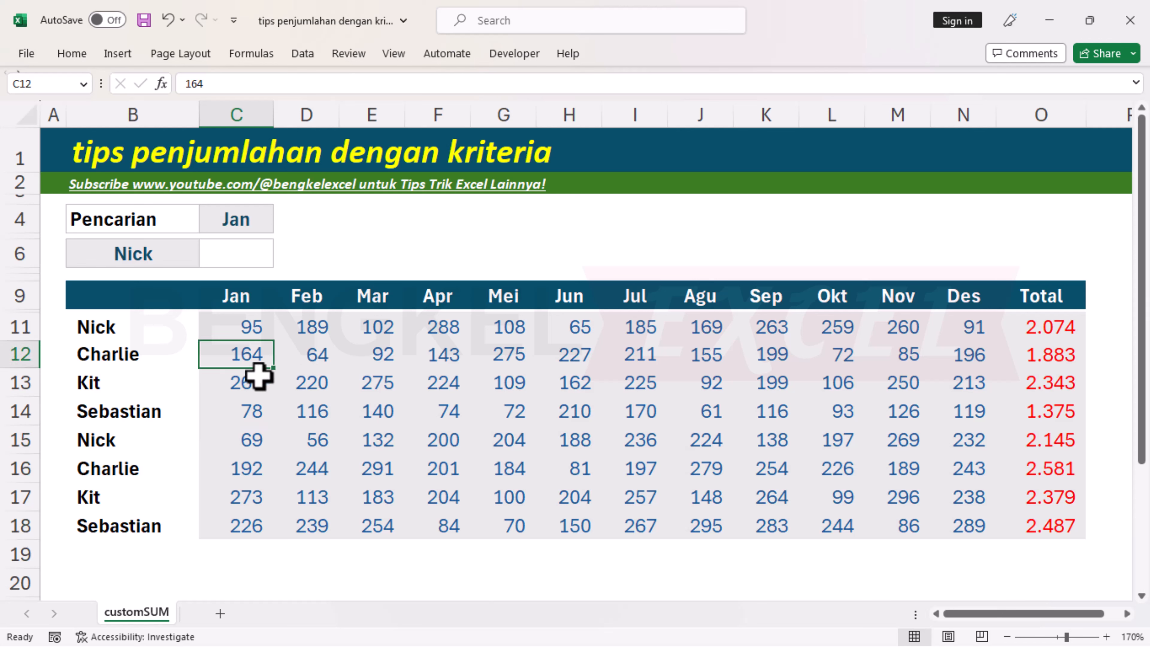
pyautogui.click(254, 403)
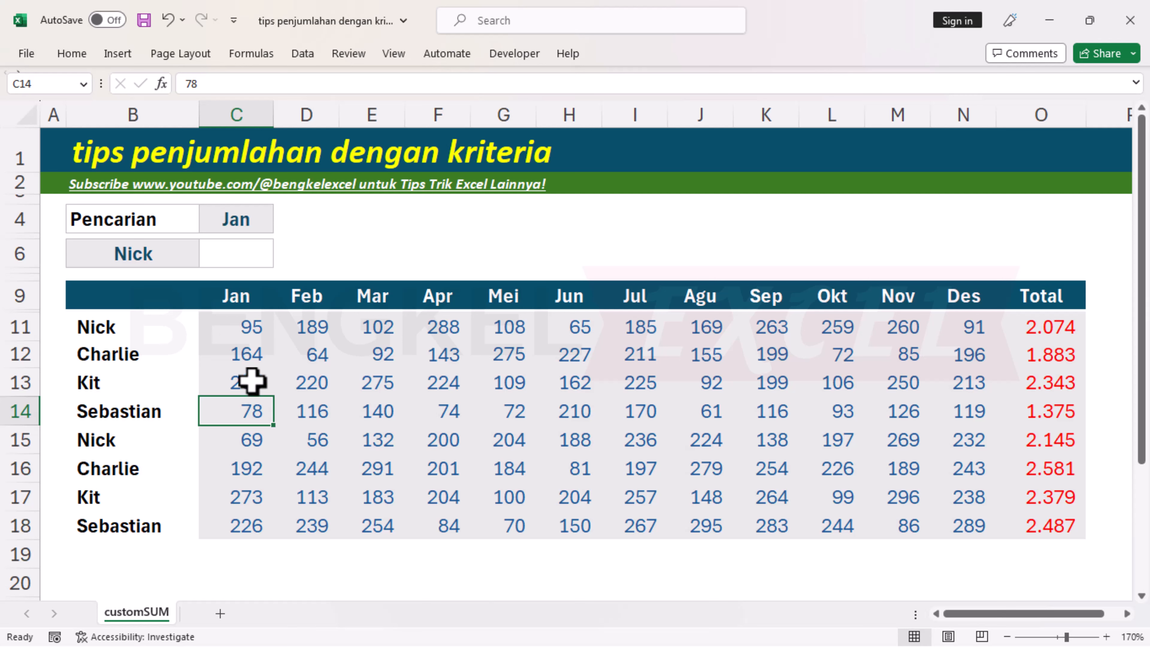
pyautogui.click(243, 260)
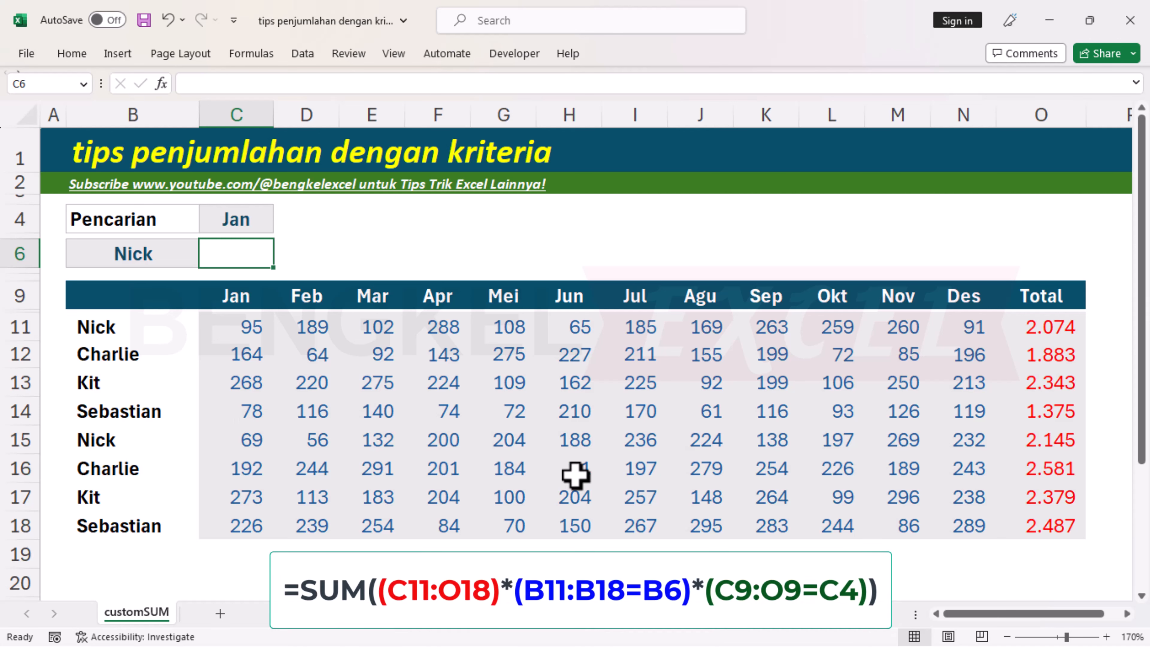
# Start the formula in C6 as =SUM((C11:O18)*(B11:B18=B6), multiplying the data range by the name criterion.
pyautogui.write('=SUM')
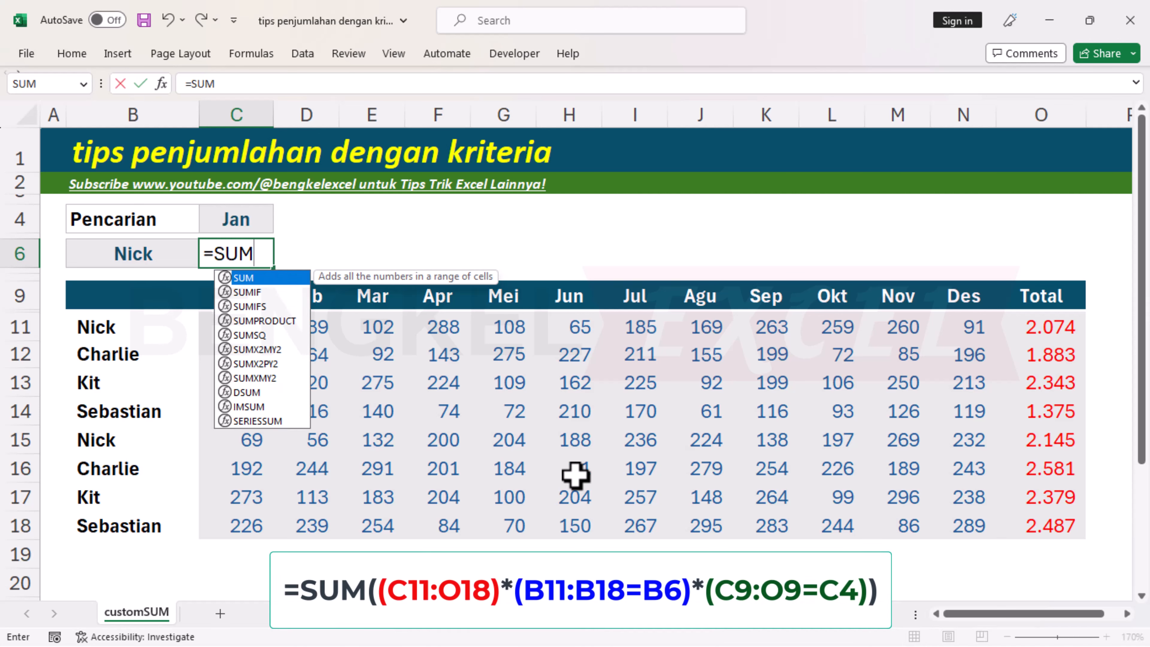
pyautogui.write('(')
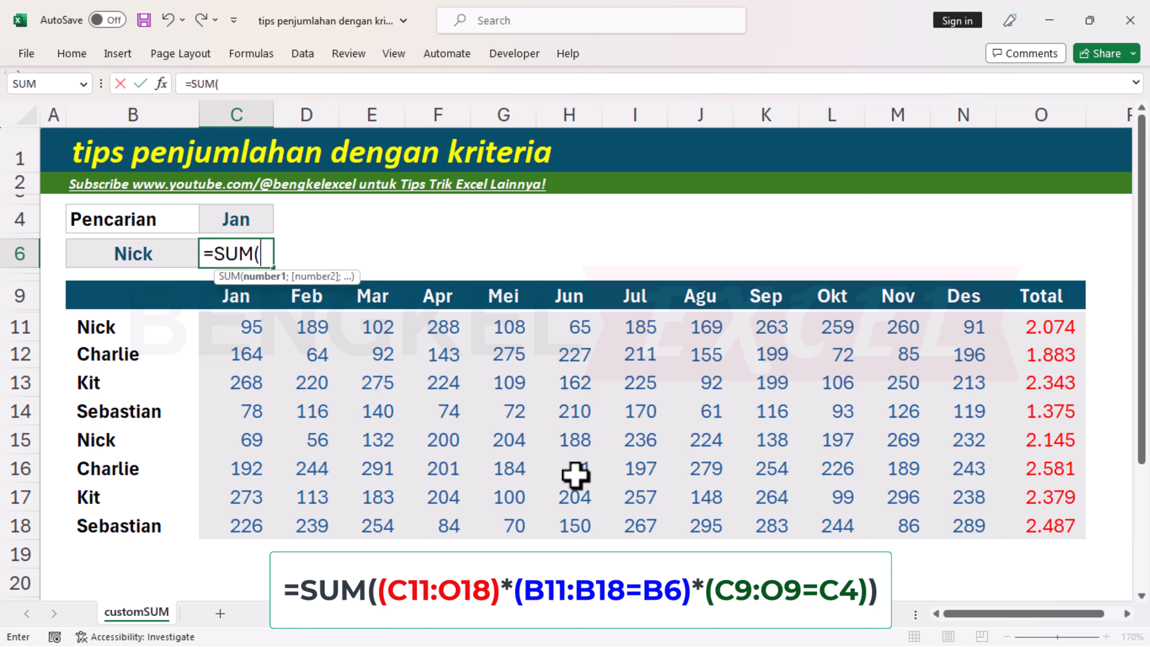
pyautogui.write('(')
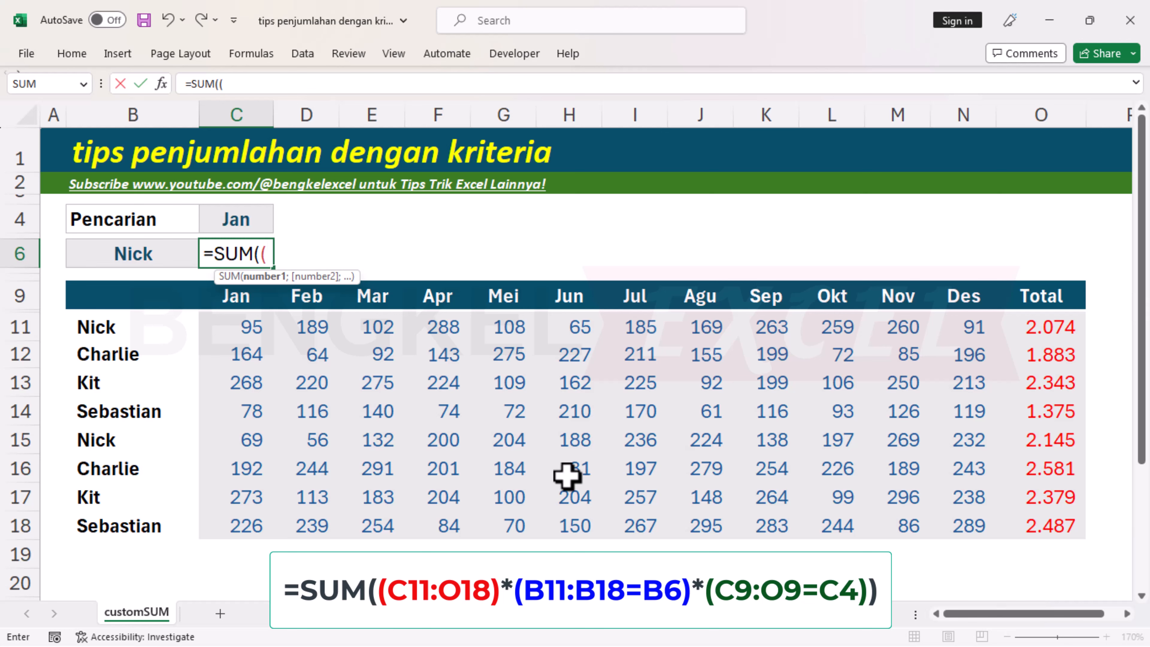
pyautogui.moveTo(242, 325); pyautogui.dragTo(1049, 517)
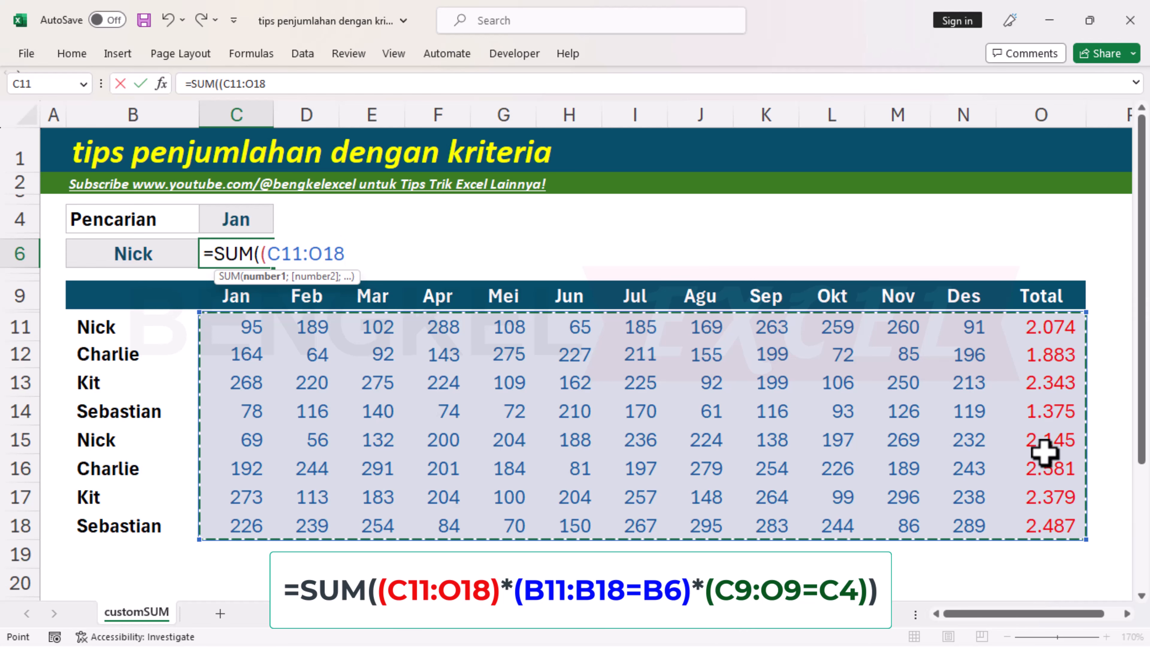
pyautogui.write(')*(')
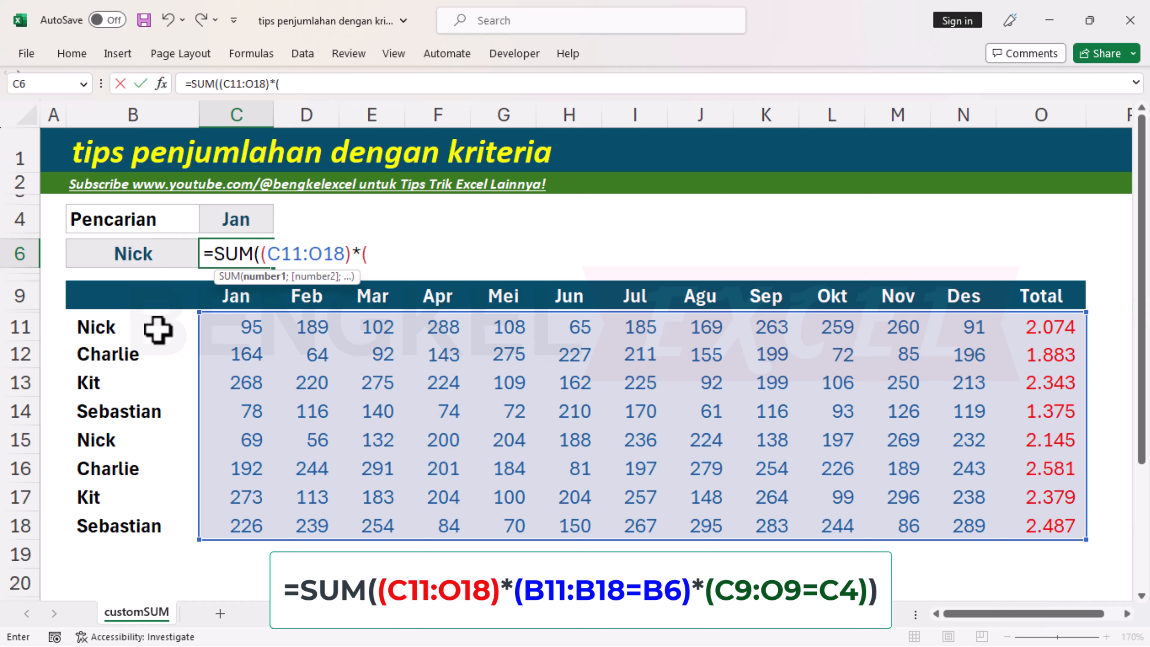
pyautogui.moveTo(133, 329); pyautogui.dragTo(136, 526)
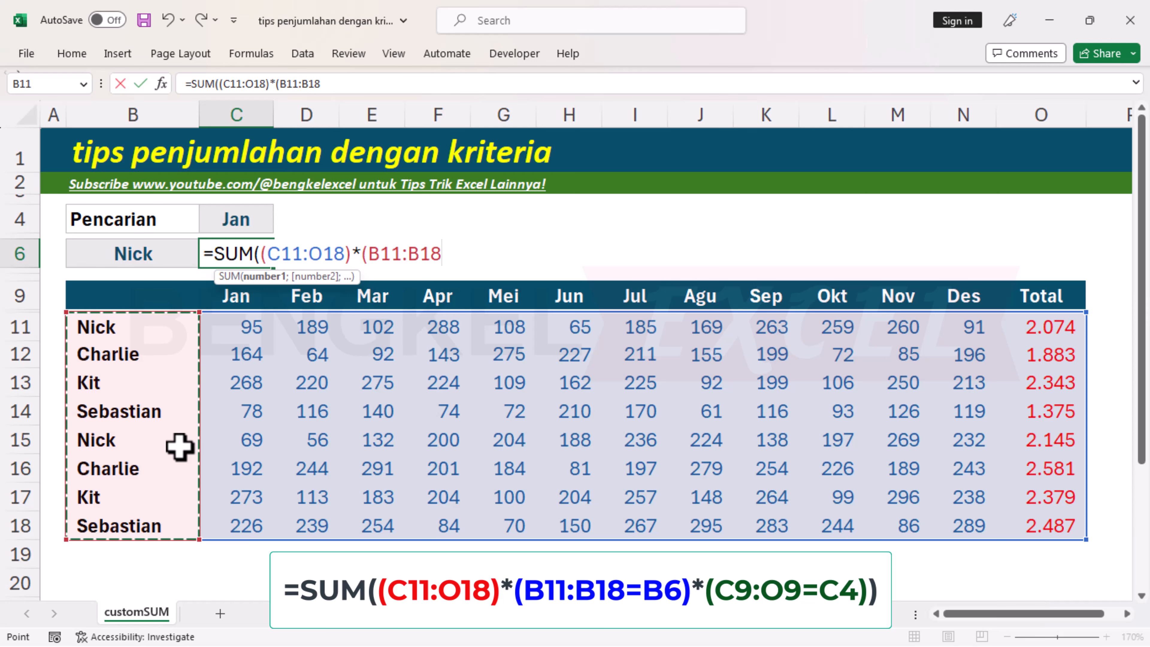
pyautogui.write('=')
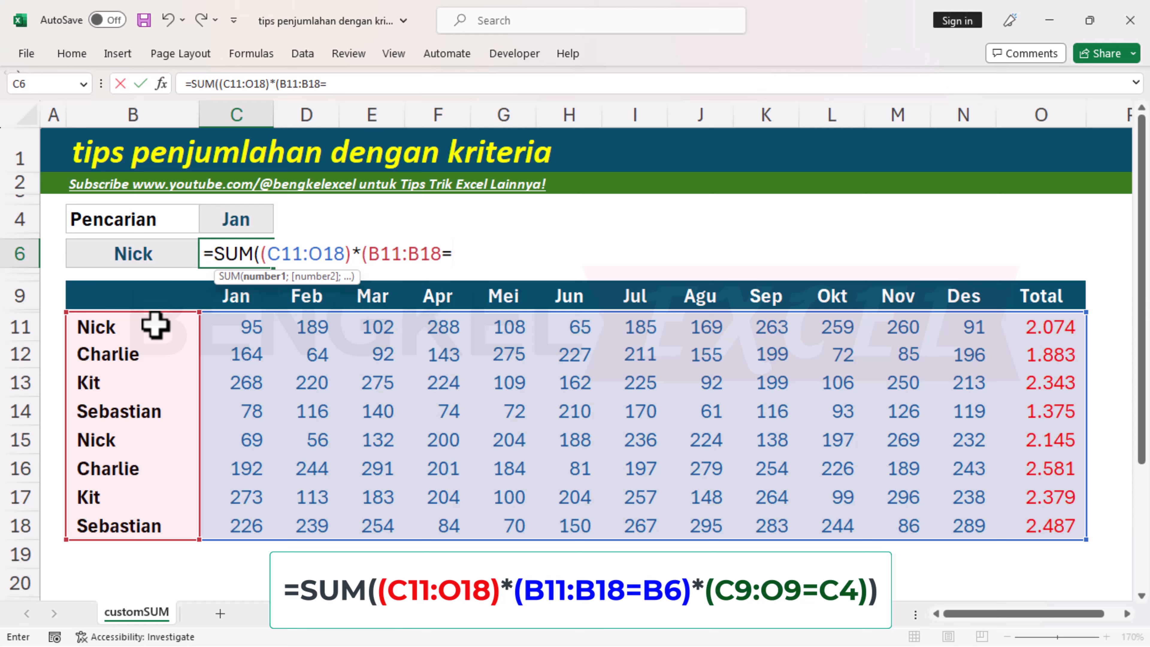
pyautogui.click(158, 253)
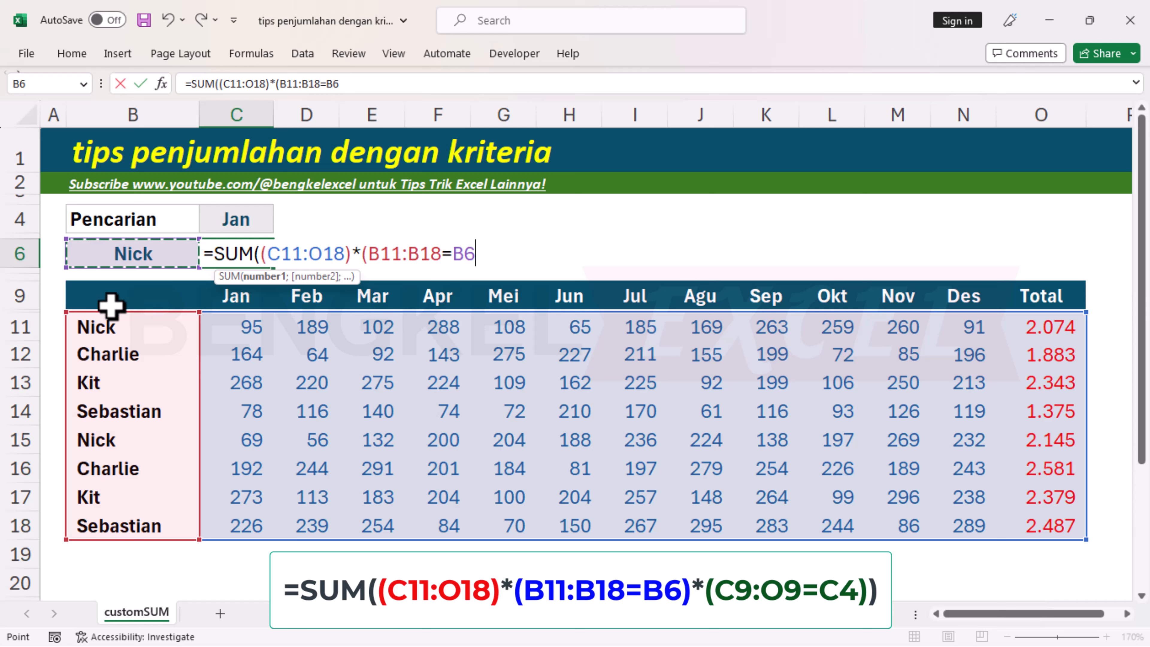
pyautogui.write(')')
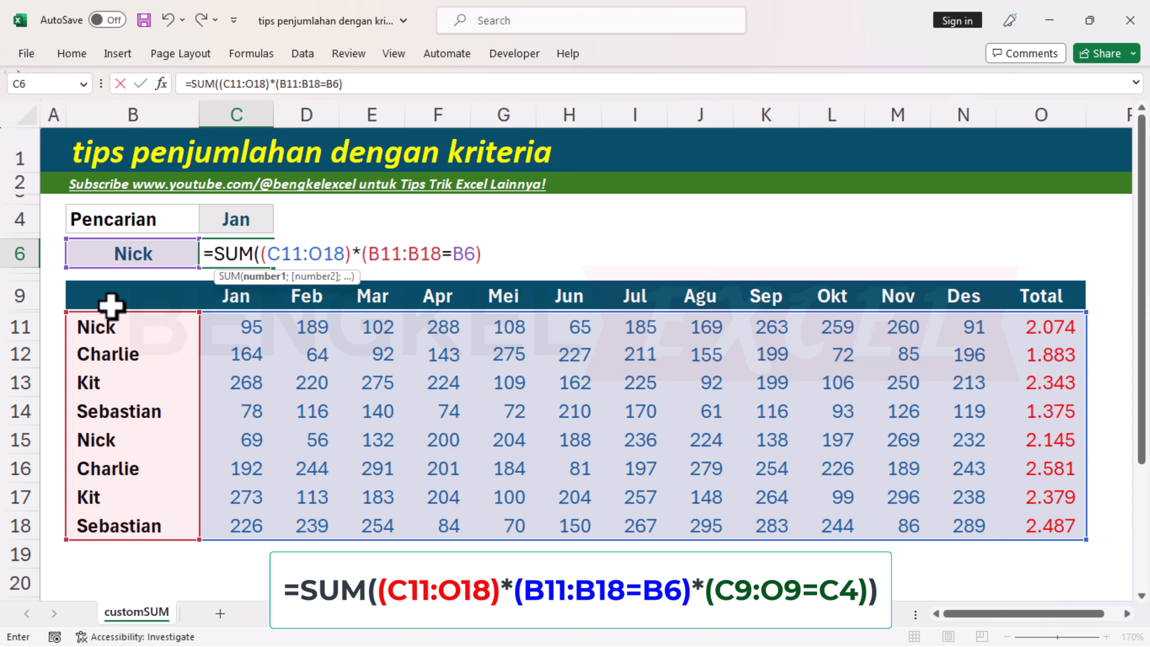
# Complete the C6 formula with the column criterion *(C9:O9=C4) and the closing parenthesis, and enter it.
pyautogui.write('*(')
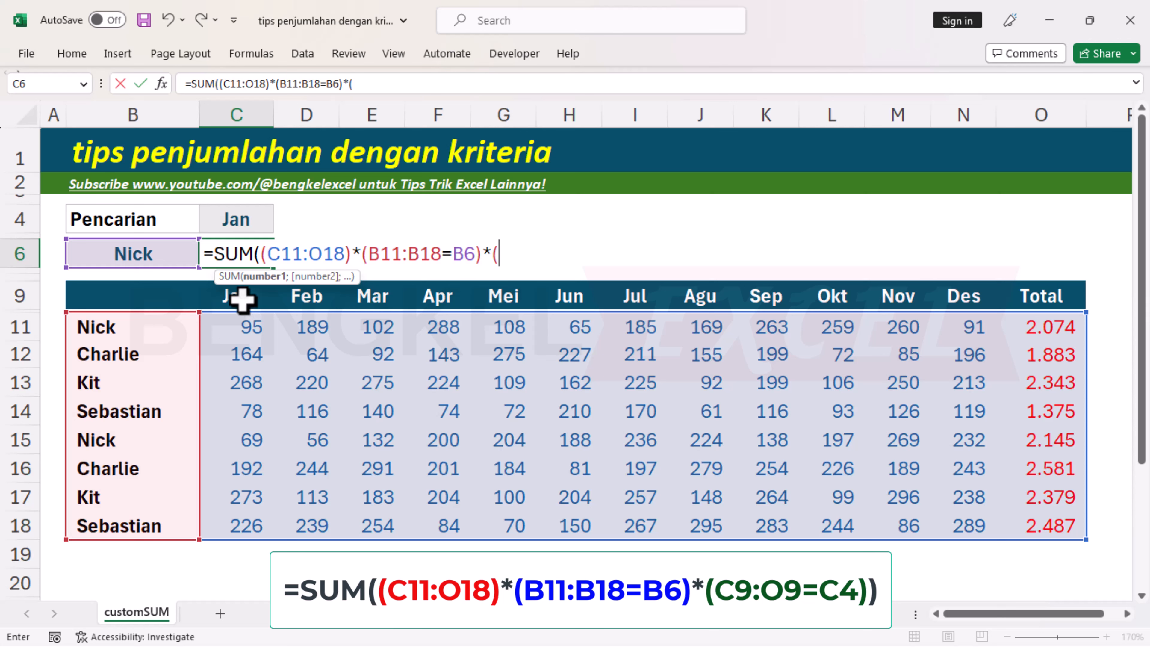
pyautogui.moveTo(236, 298); pyautogui.dragTo(1037, 305)
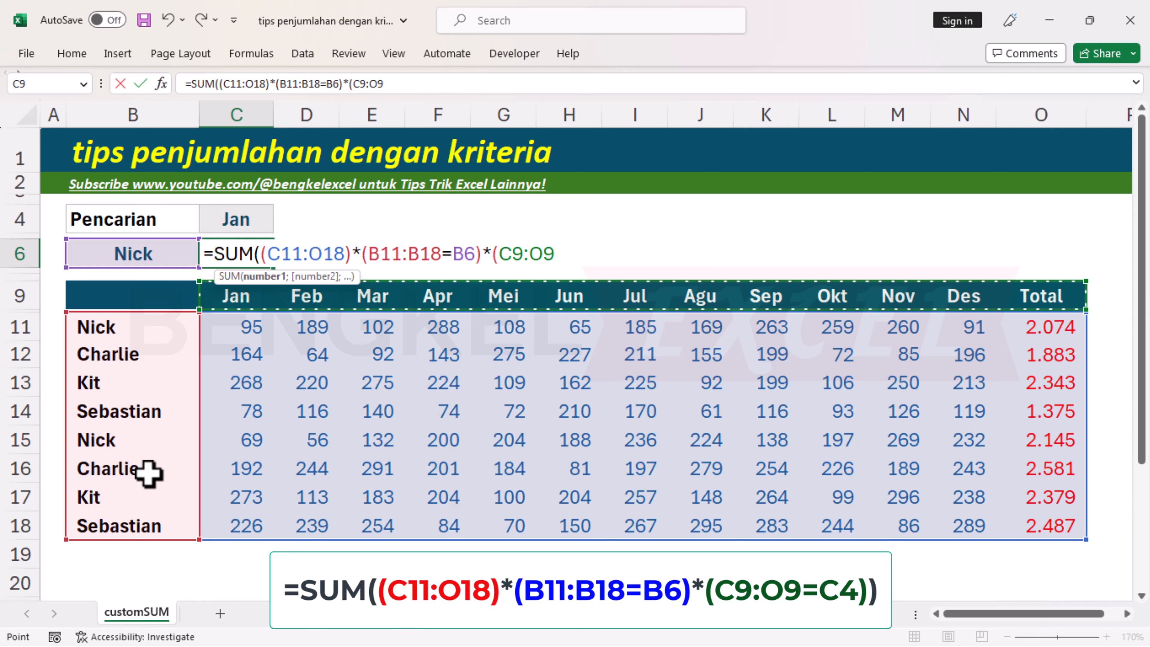
pyautogui.write('=')
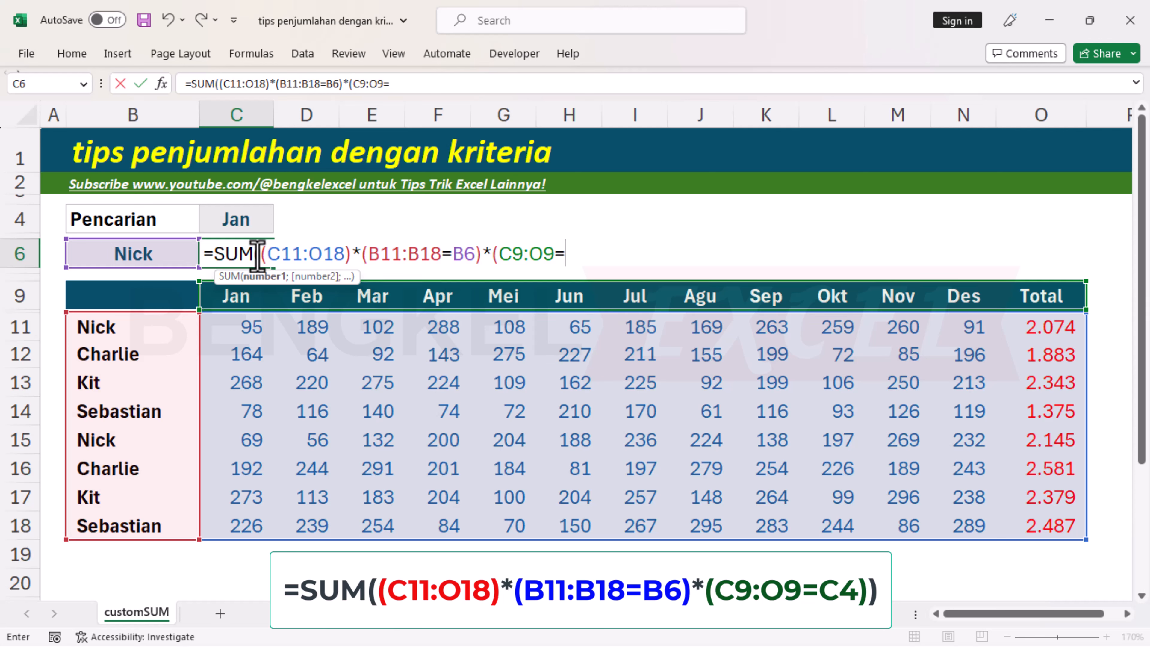
pyautogui.click(252, 219)
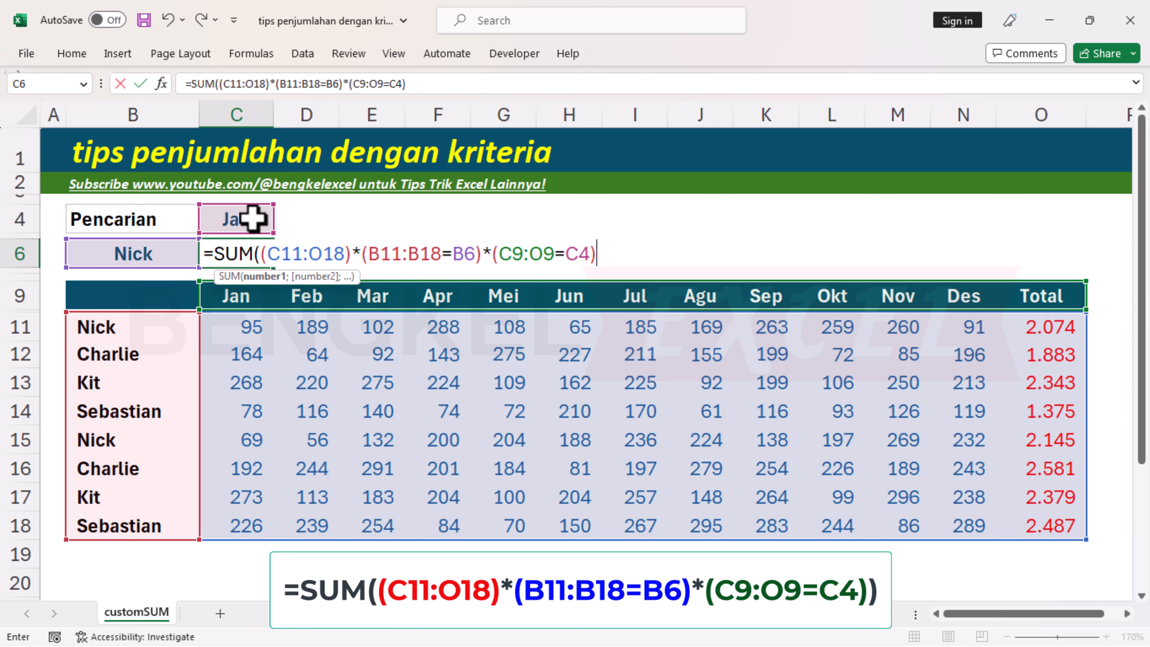
pyautogui.write(')')
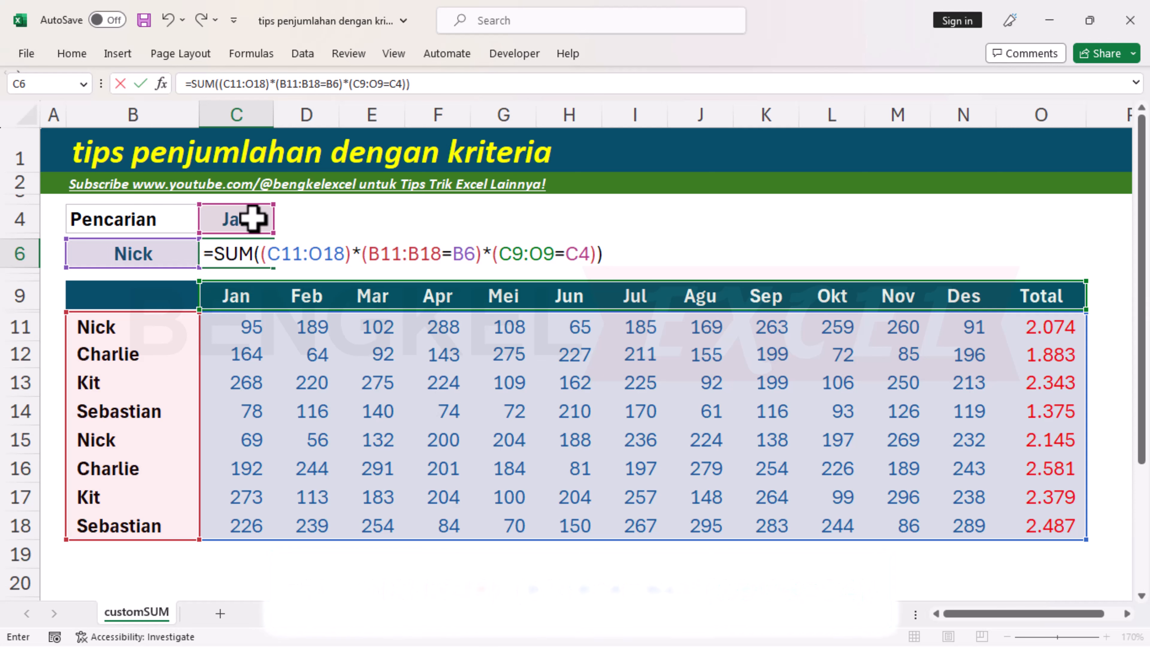
pyautogui.press('Return')
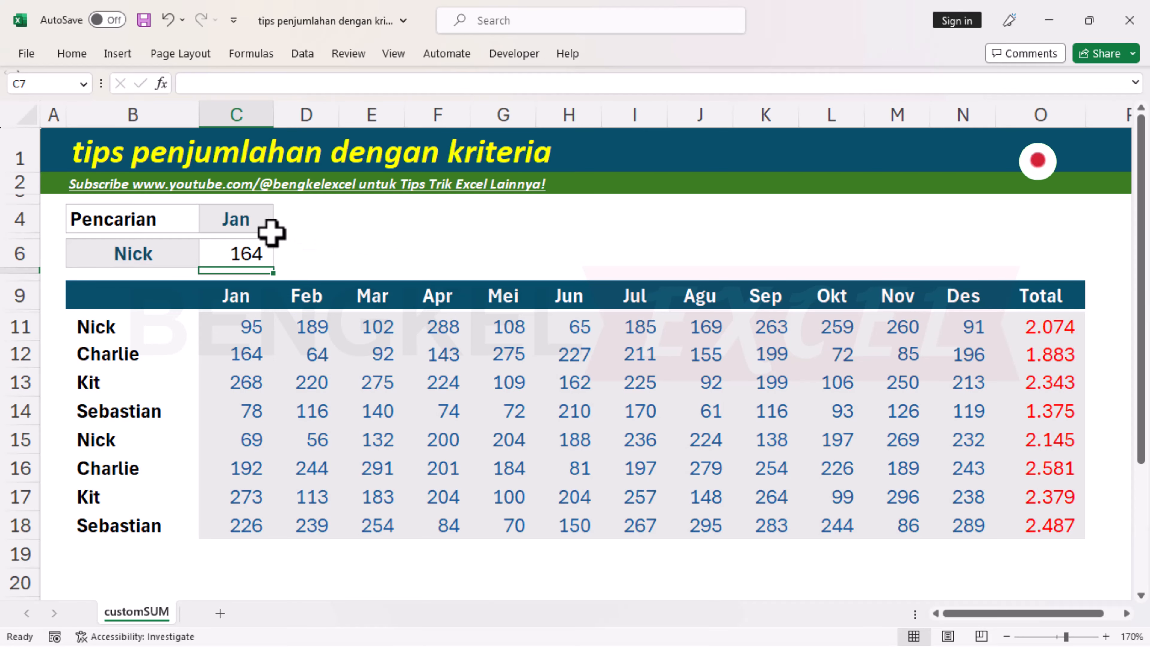
# Cross-check the C6 result with a temporary formula =C11+C15 in E4, and clear that cell.
pyautogui.click(143, 253)
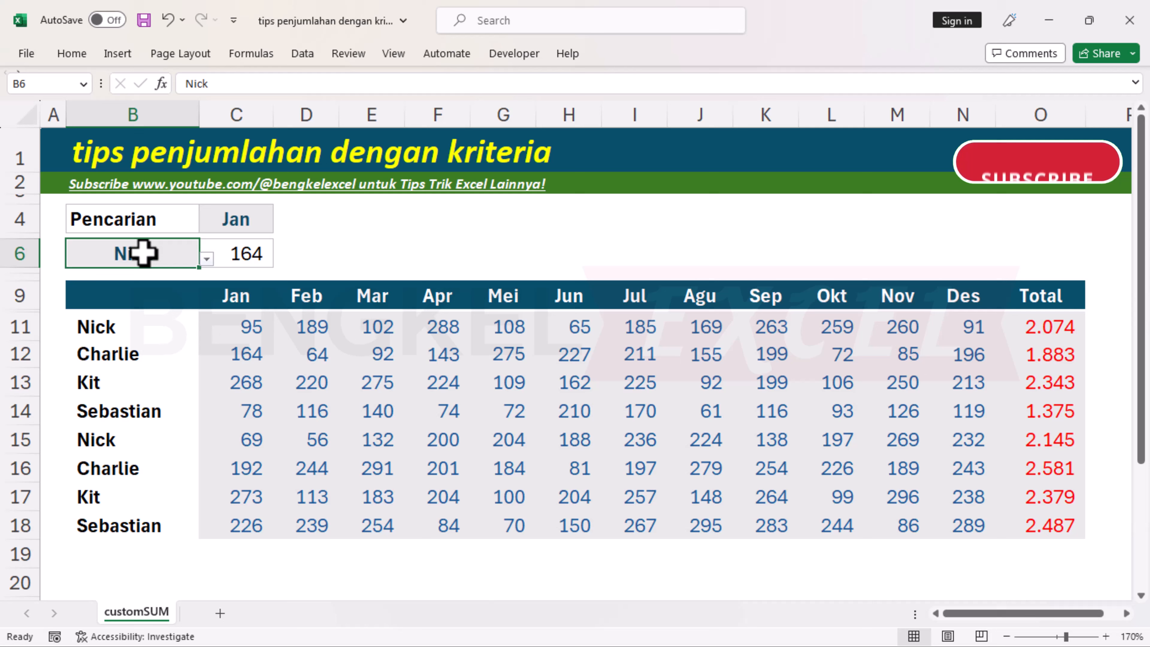
pyautogui.click(249, 221)
pyautogui.click(385, 223)
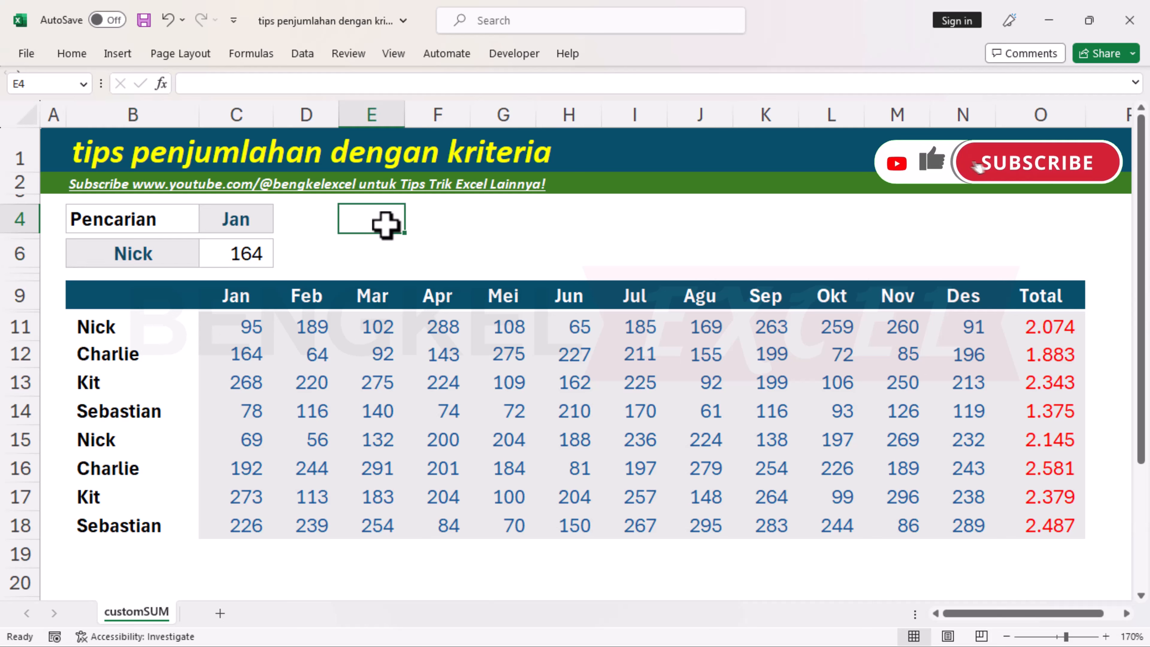
pyautogui.write('=')
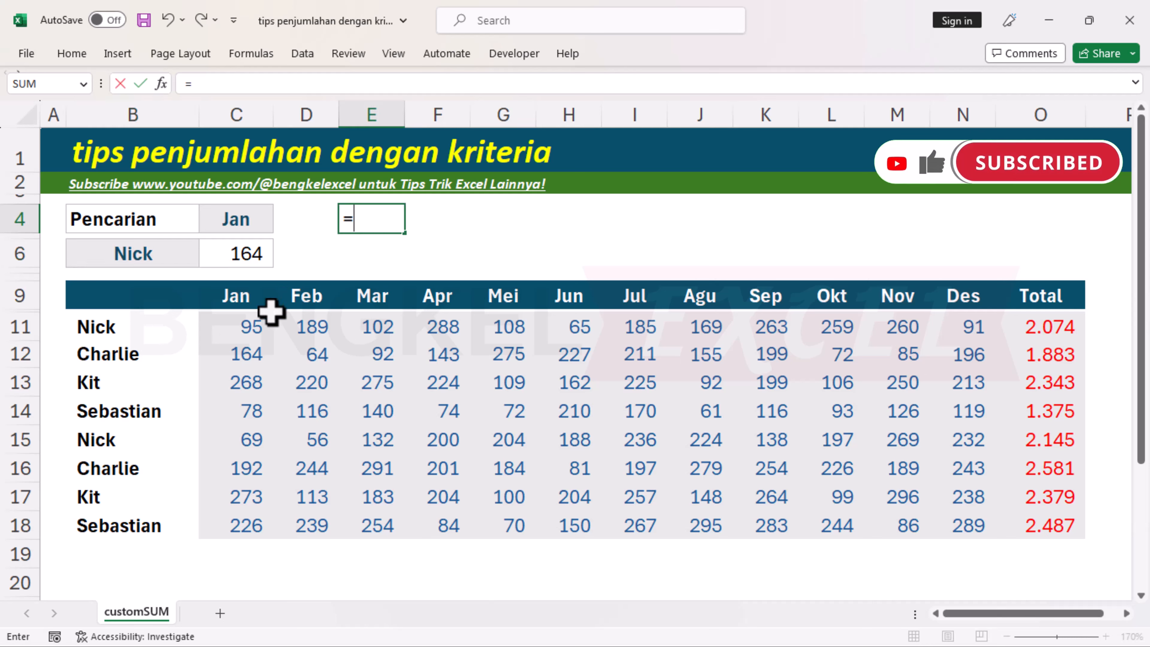
pyautogui.click(261, 323)
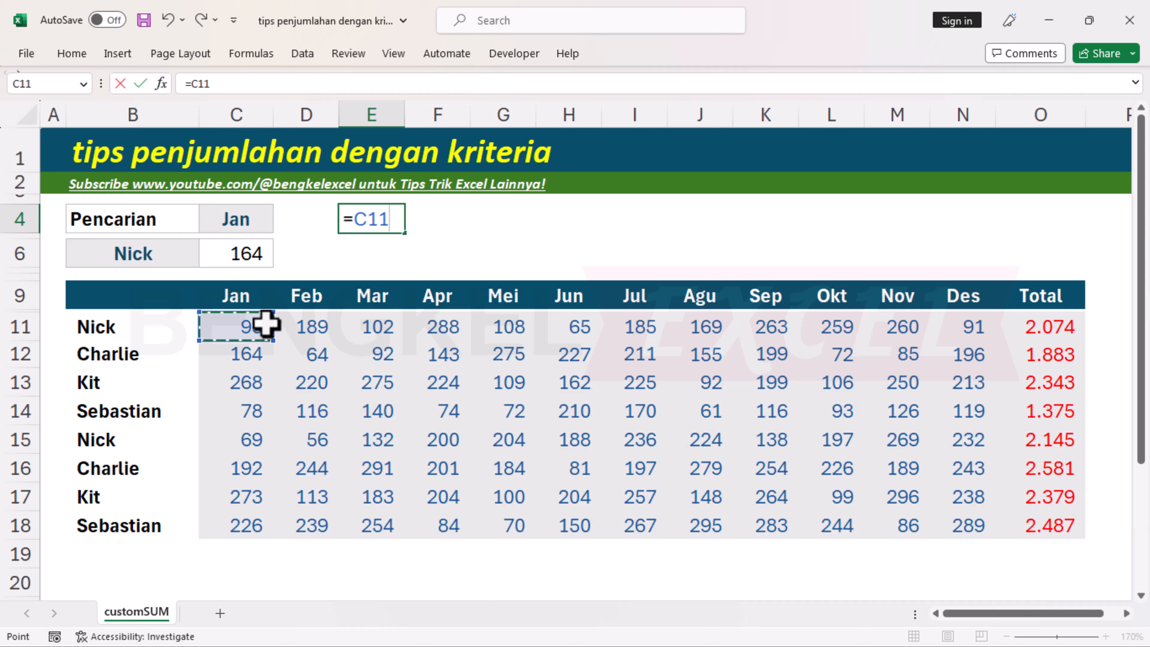
pyautogui.write('+')
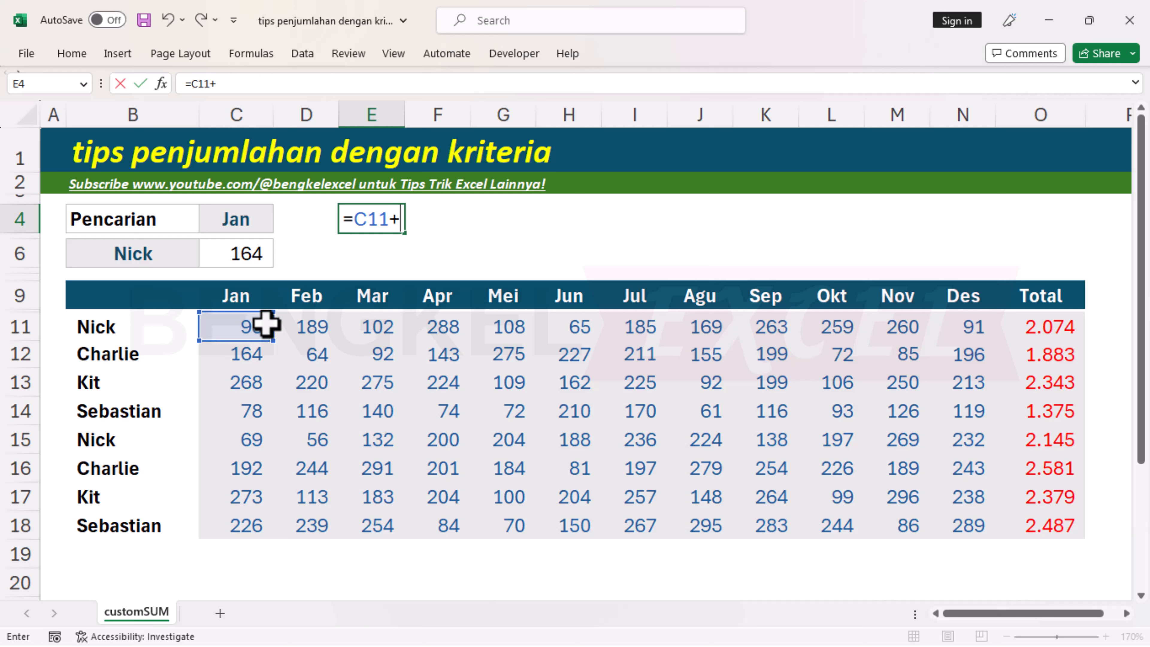
pyautogui.click(250, 442)
pyautogui.press('Return')
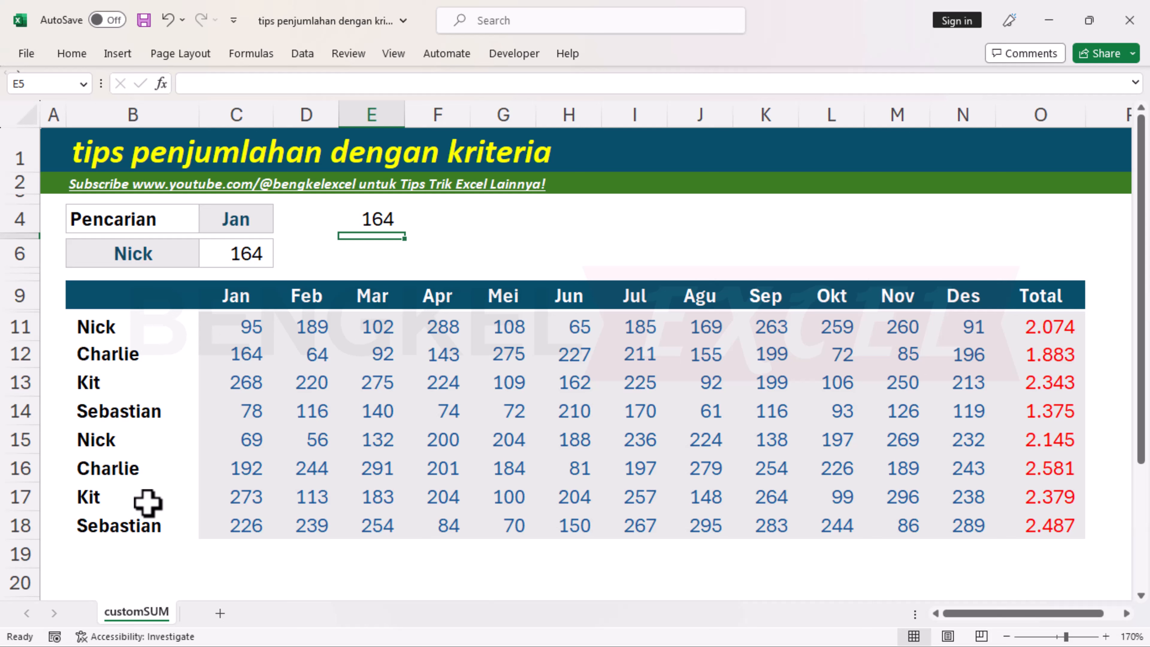
pyautogui.press('Up')
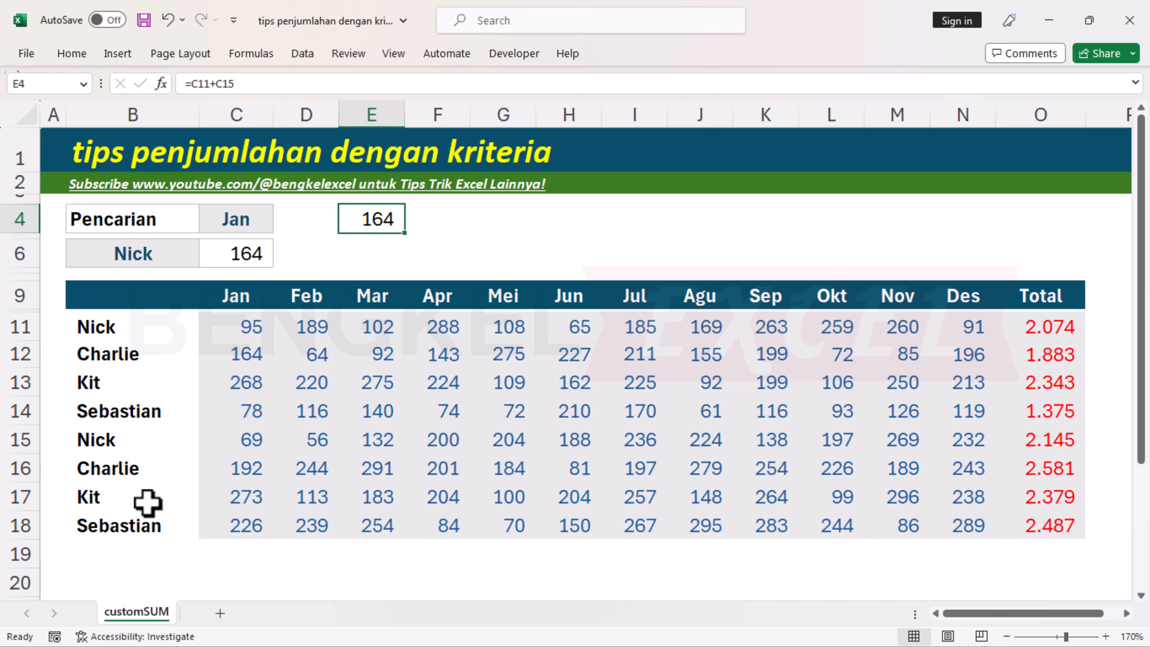
pyautogui.press('Delete')
# Add an Equal To conditional formatting rule to B11:B18 comparing with =$B$6, using Green Fill with Dark Green Text.
pyautogui.click(177, 247)
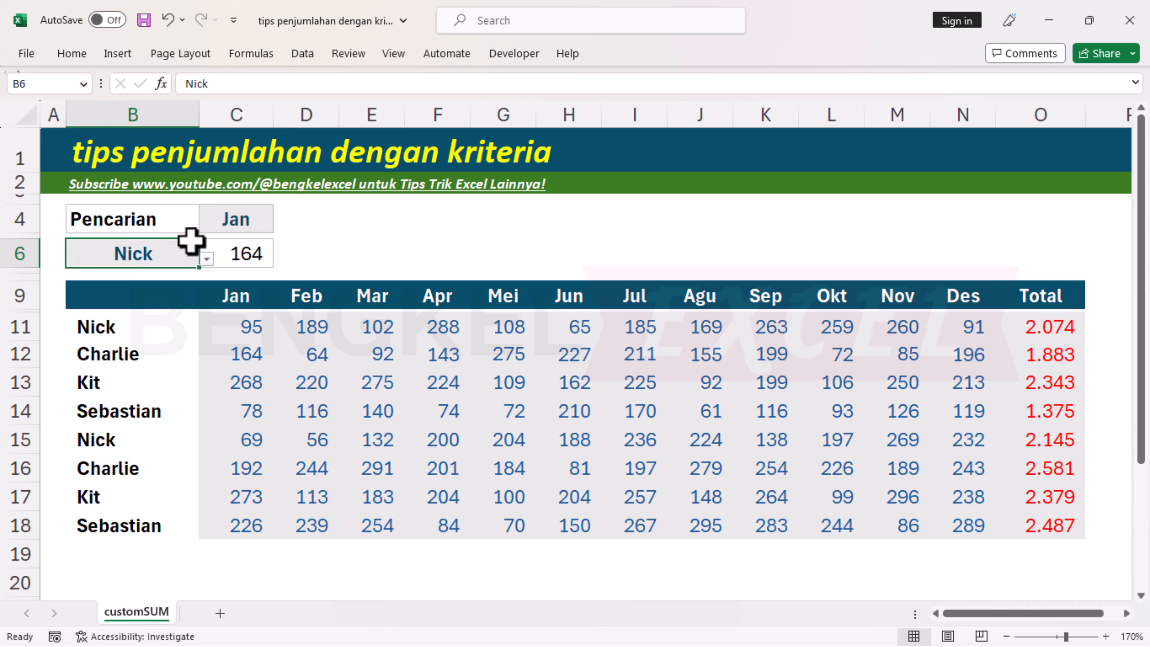
pyautogui.click(231, 220)
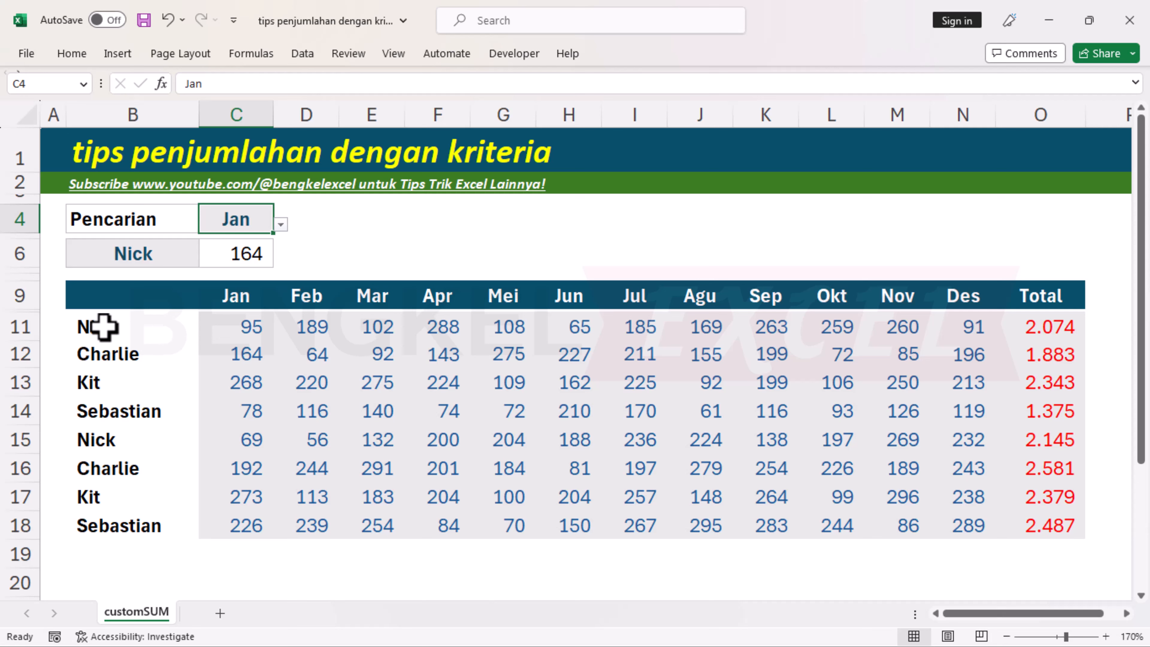
pyautogui.moveTo(104, 326); pyautogui.dragTo(105, 525)
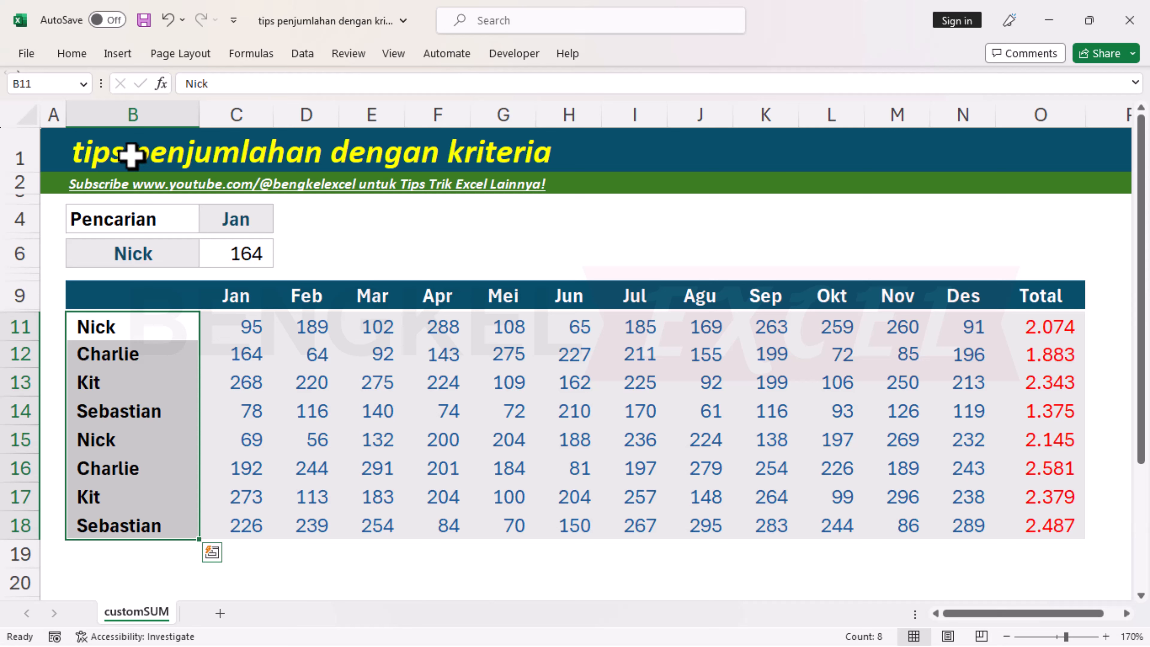
pyautogui.click(71, 53)
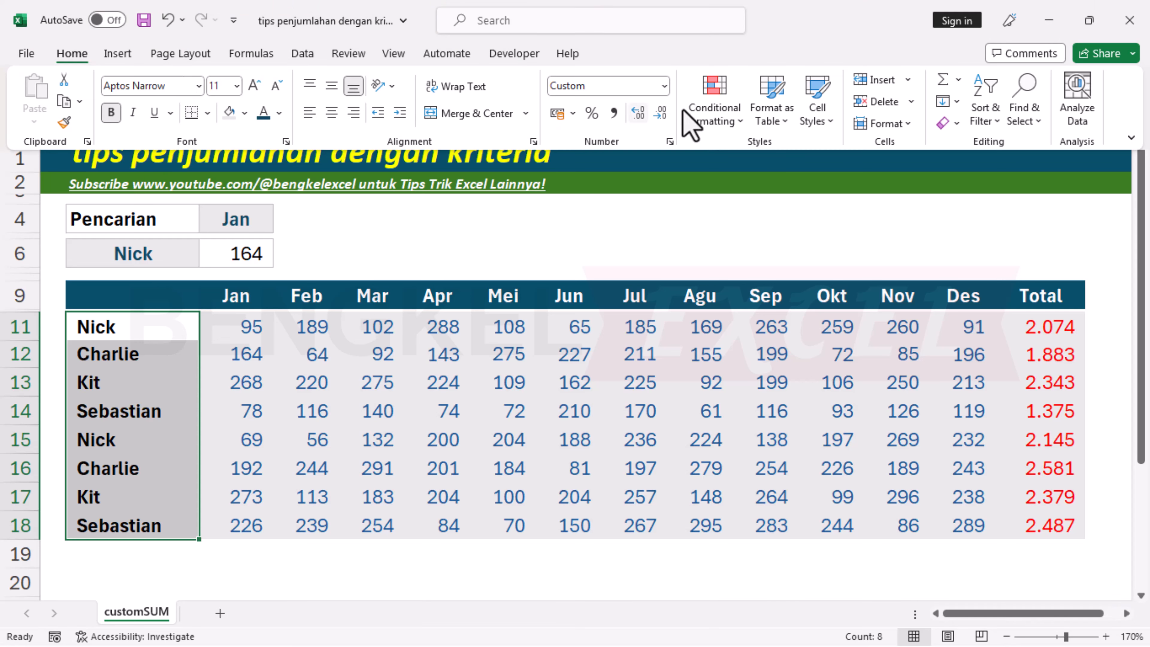
pyautogui.click(718, 129)
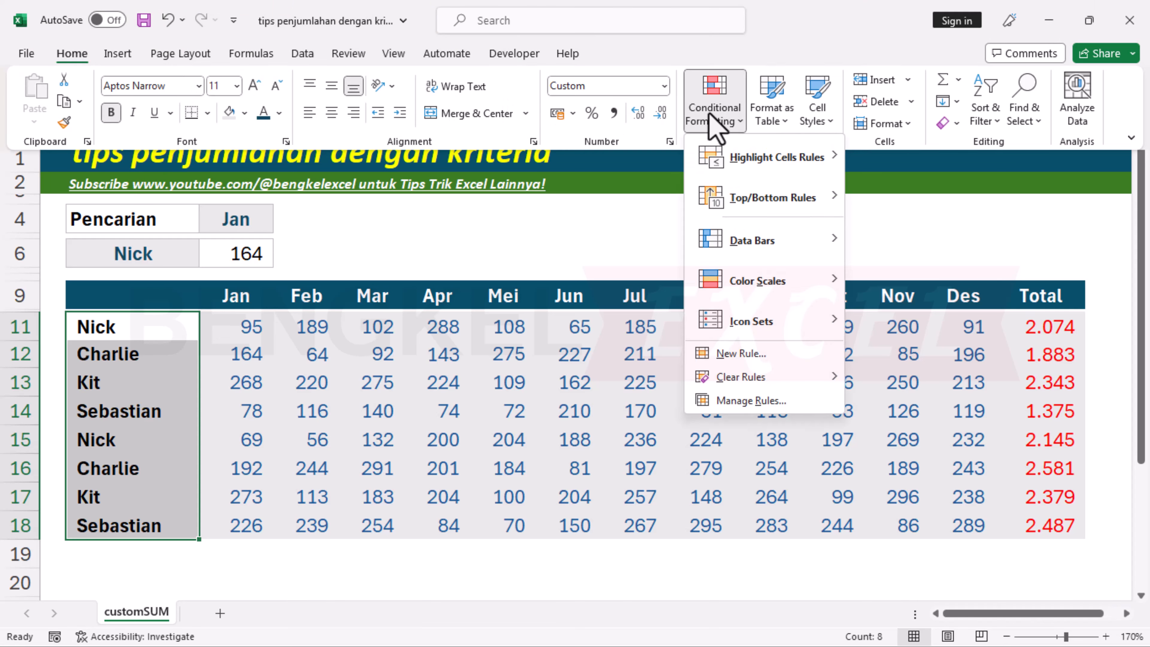
pyautogui.moveTo(734, 176)
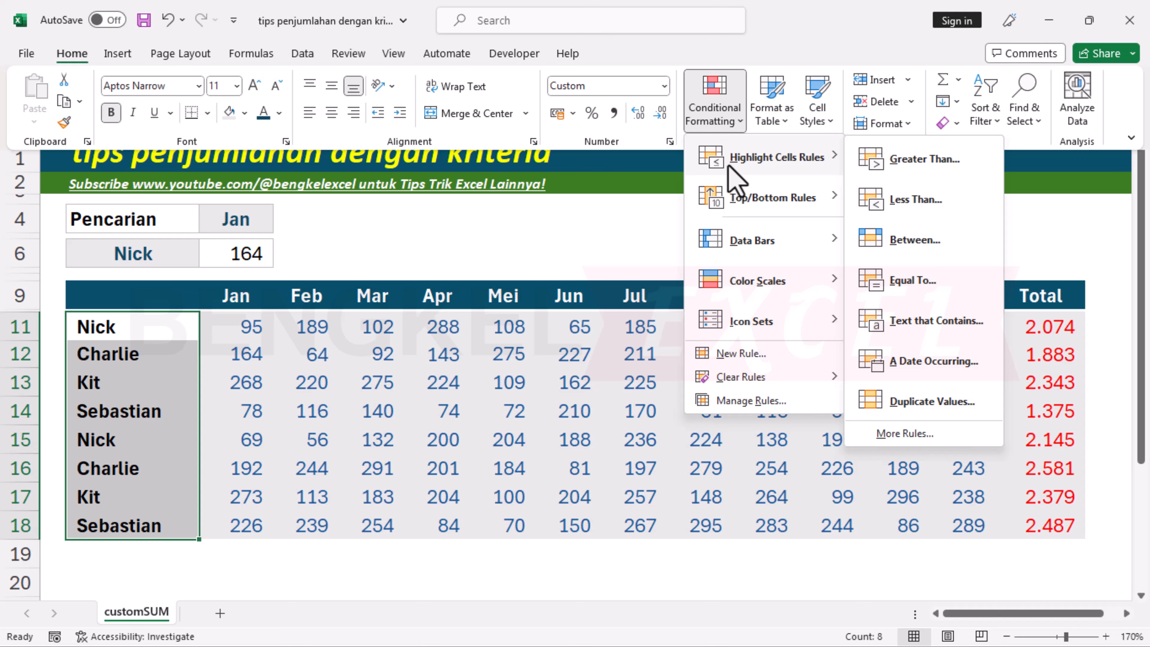
pyautogui.click(924, 284)
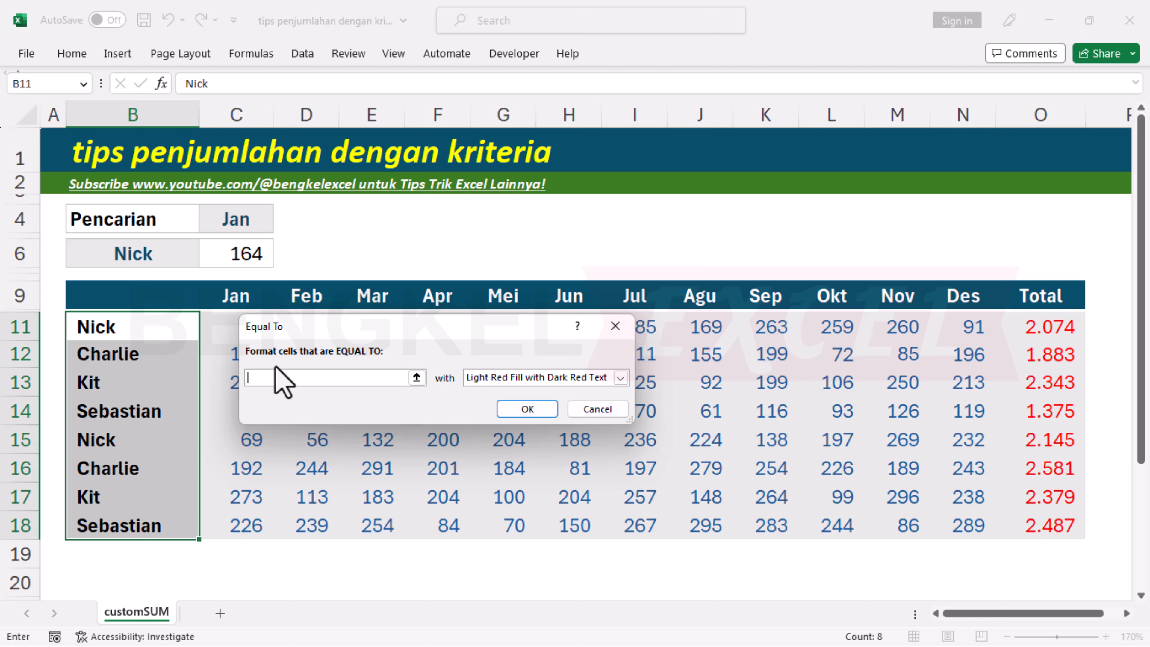
pyautogui.click(134, 253)
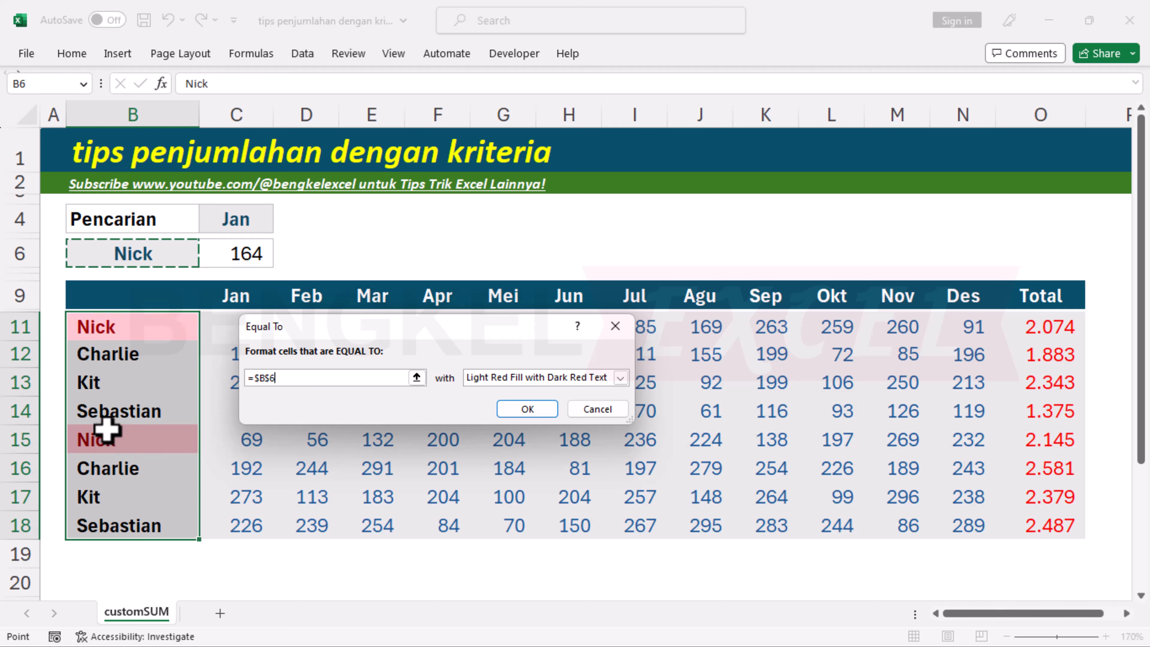
pyautogui.click(506, 380)
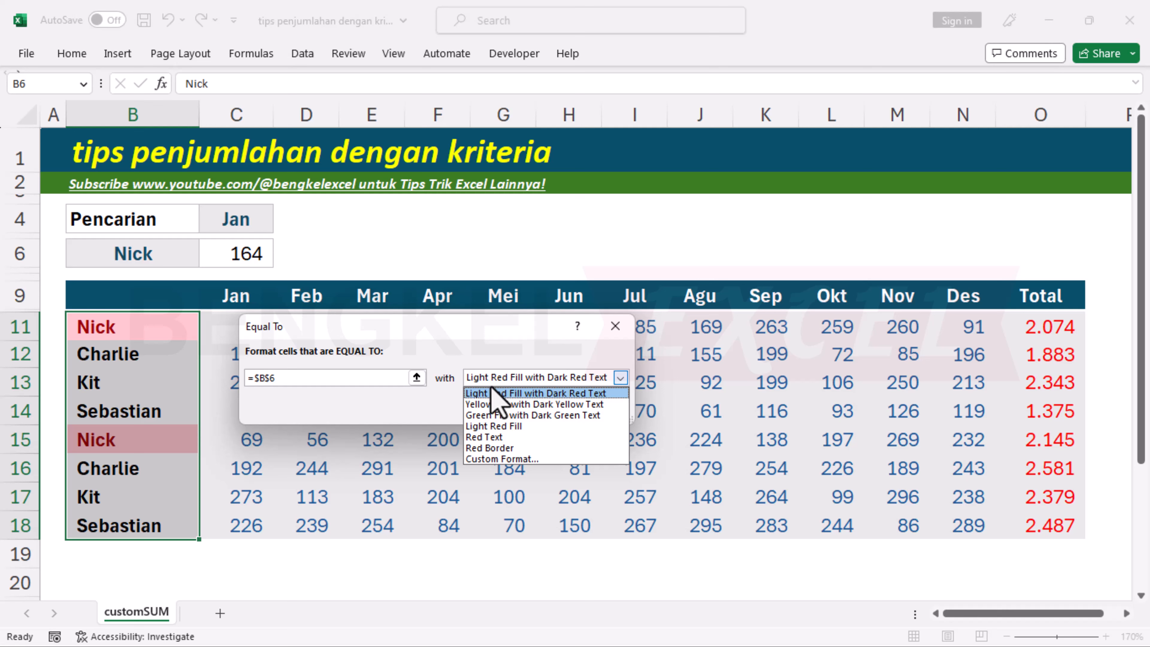
pyautogui.click(484, 415)
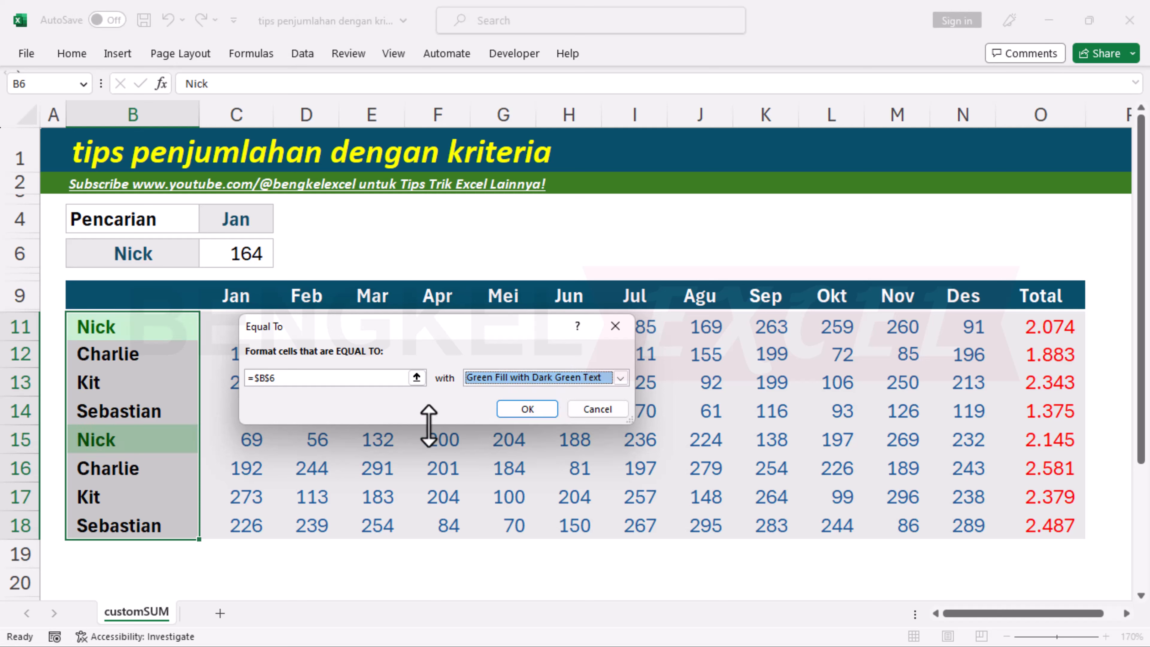
pyautogui.click(521, 410)
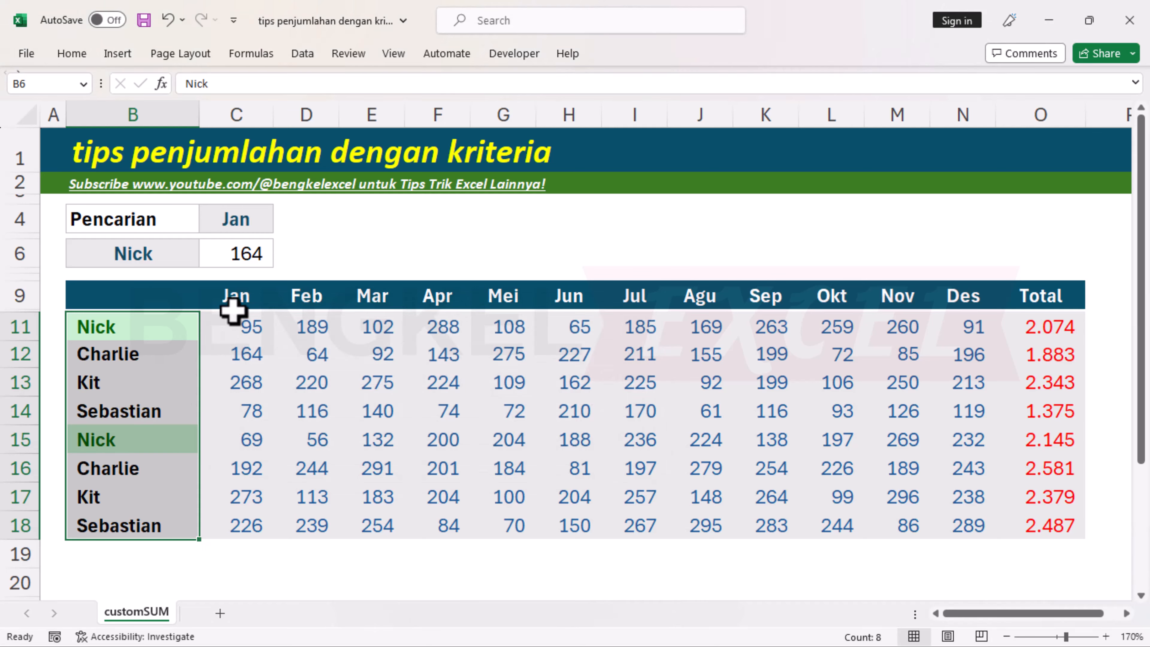
# Add an Equal To conditional formatting rule to headers C9:O9 comparing with =$C$4, using Green Fill with Dark Green Text.
pyautogui.moveTo(232, 294); pyautogui.dragTo(1099, 294)
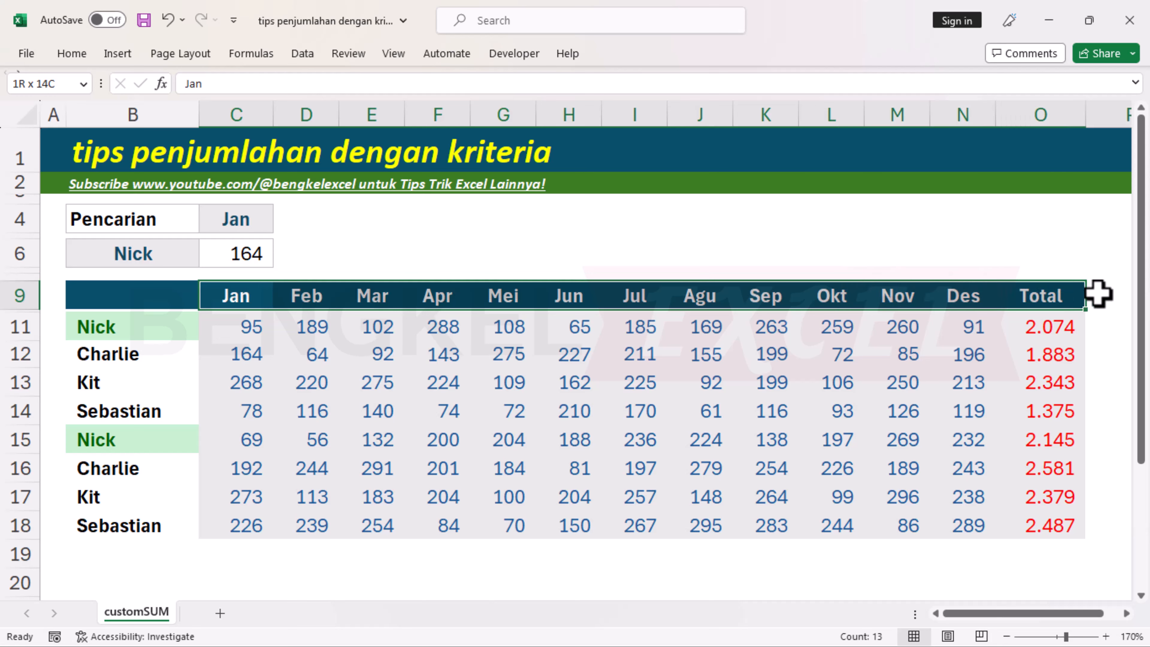
pyautogui.click(70, 53)
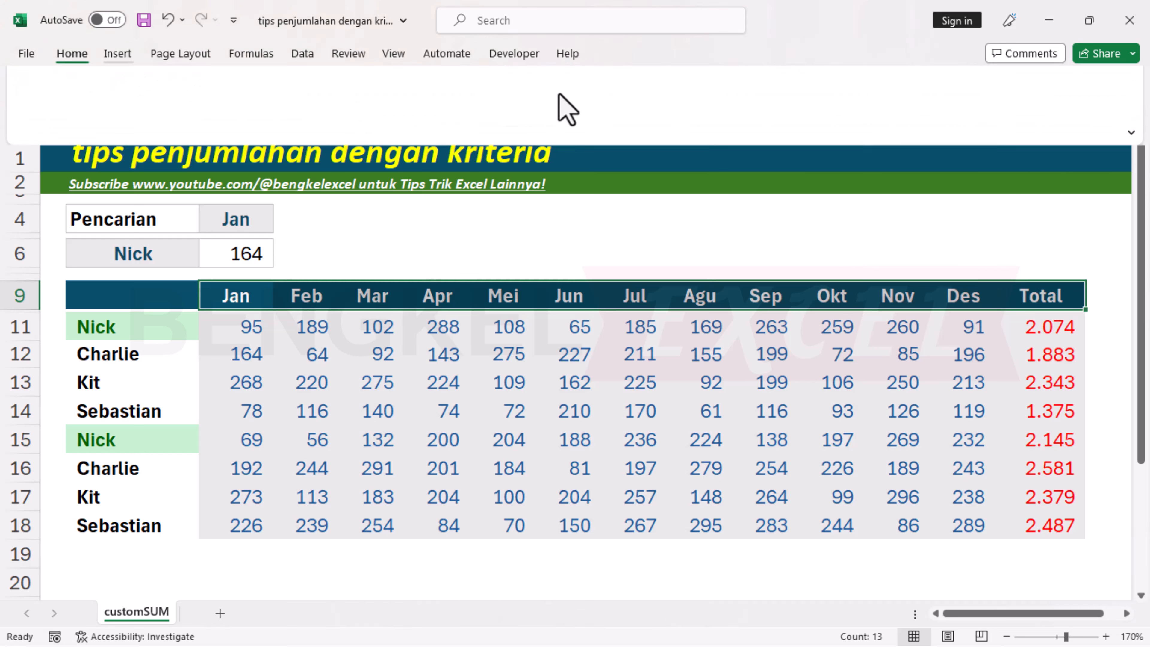
pyautogui.click(715, 109)
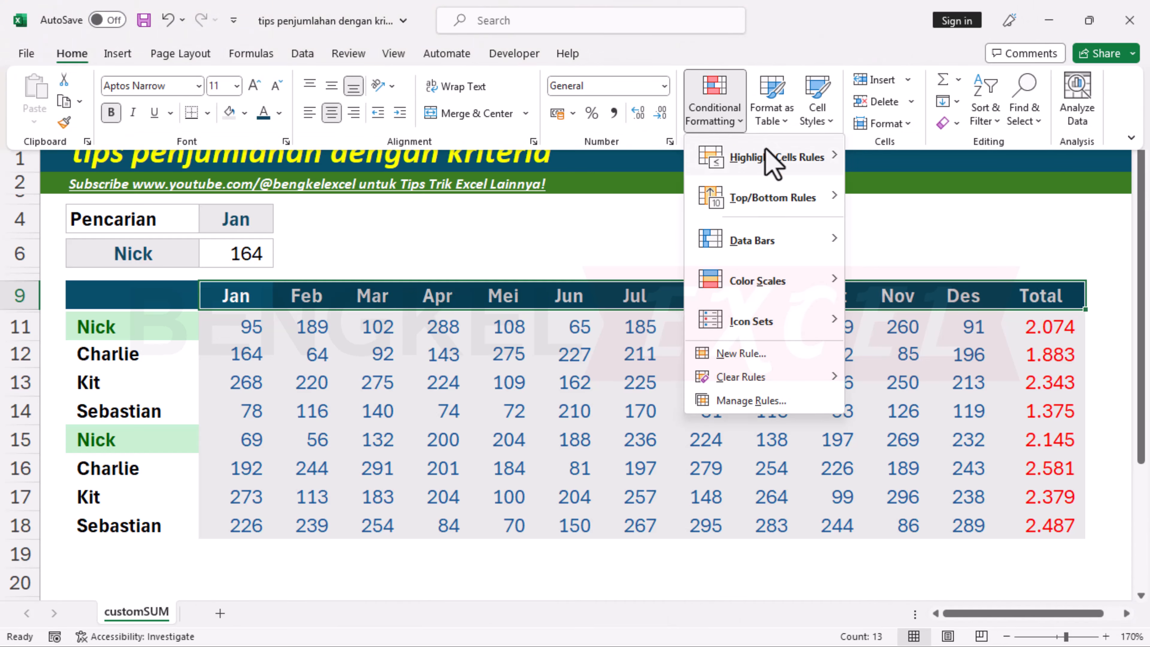
pyautogui.moveTo(770, 161)
pyautogui.click(911, 281)
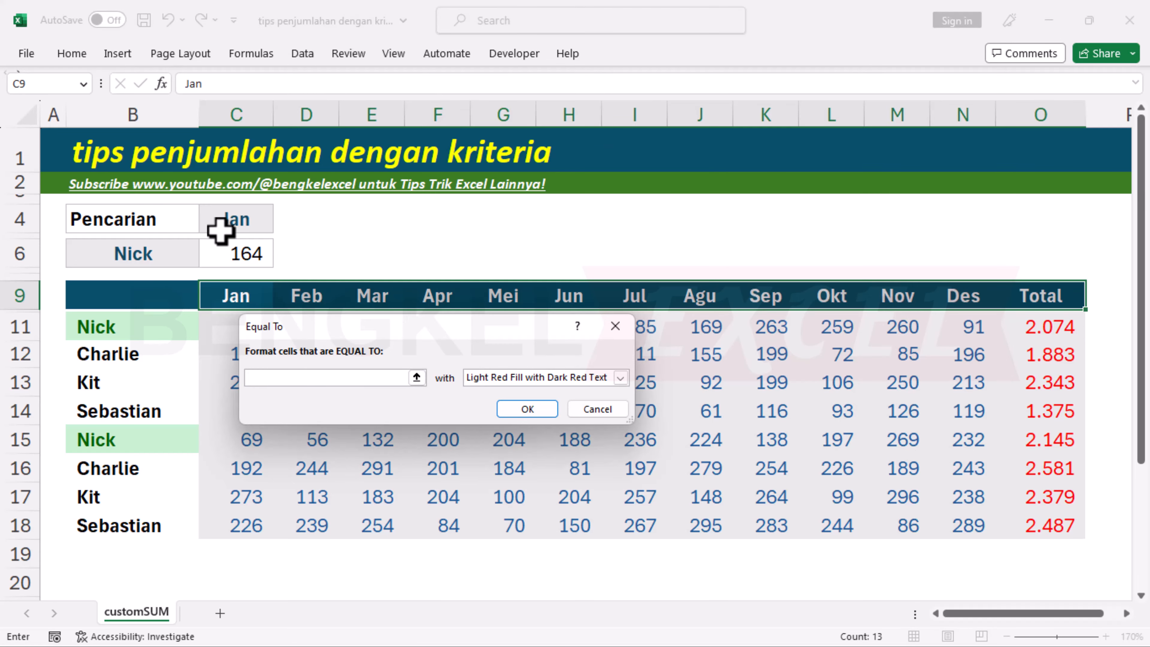
pyautogui.click(237, 224)
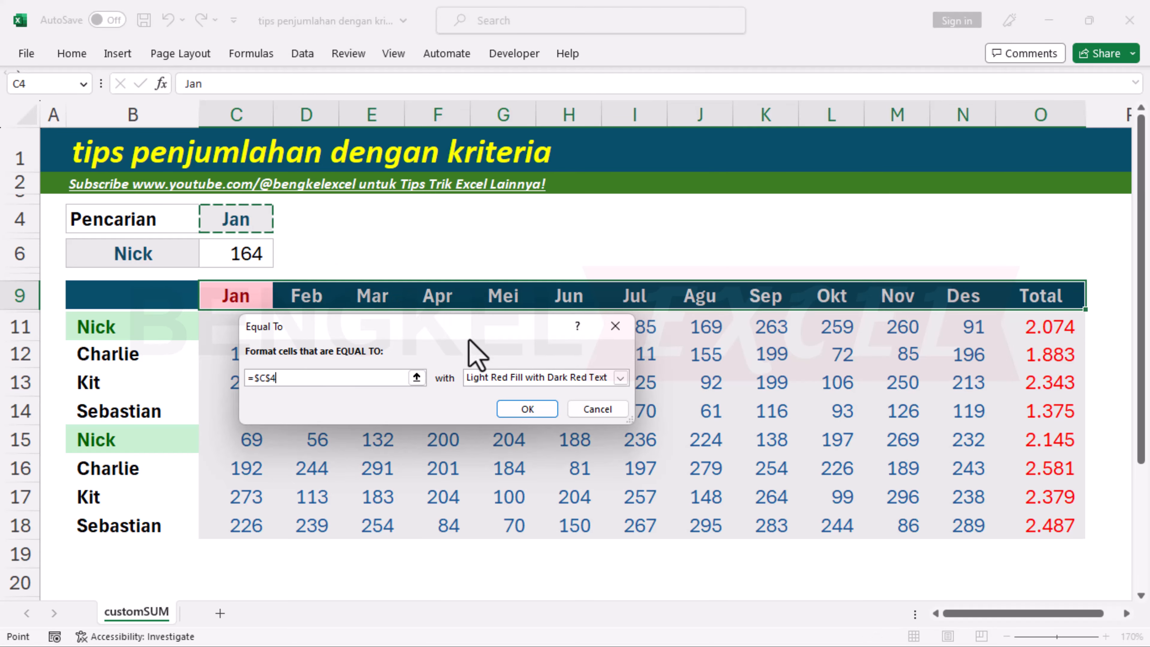
pyautogui.click(504, 379)
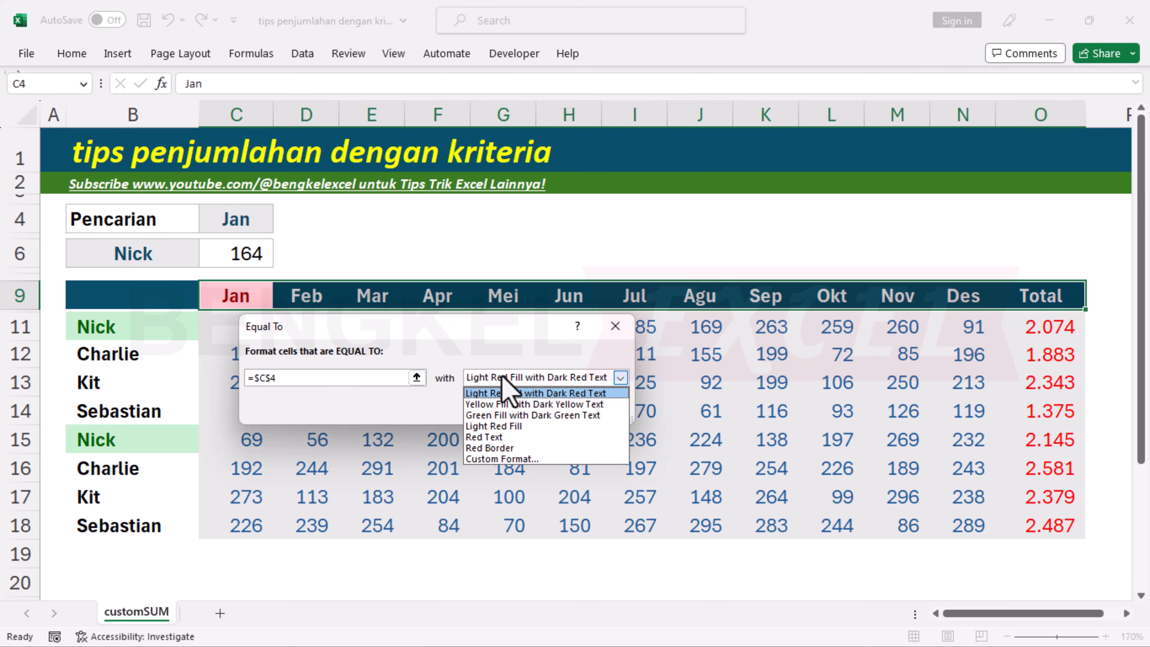
pyautogui.click(503, 415)
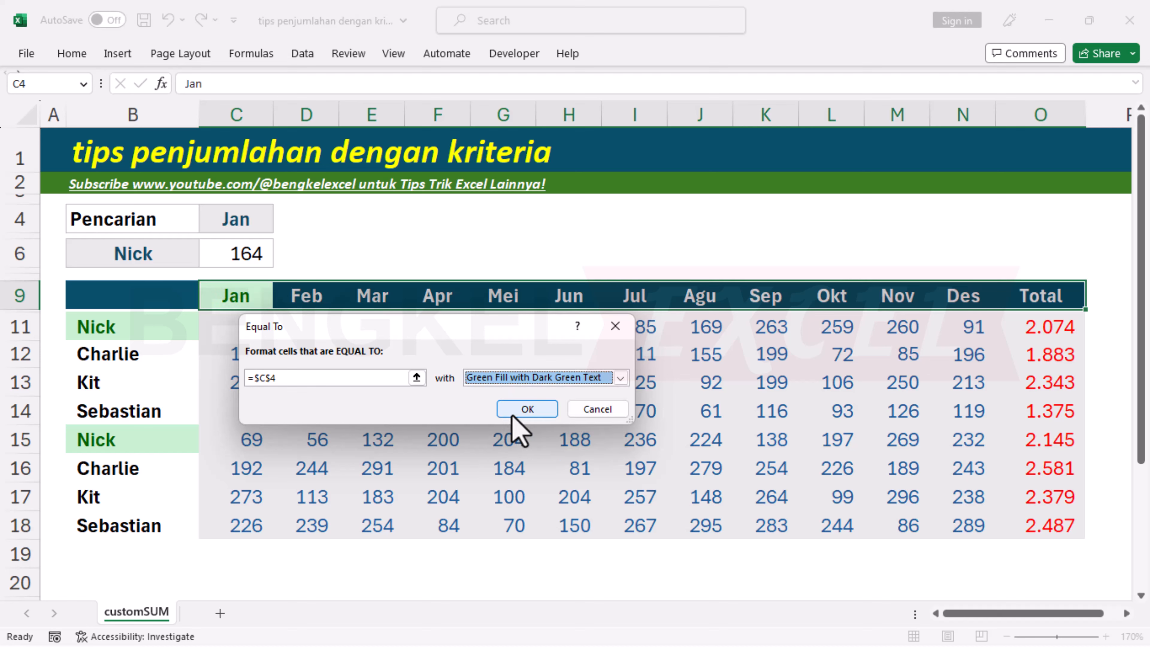
pyautogui.click(526, 408)
# Test the header highlighting by selecting Total in C4, and check the matching header and name cells.
pyautogui.click(249, 297)
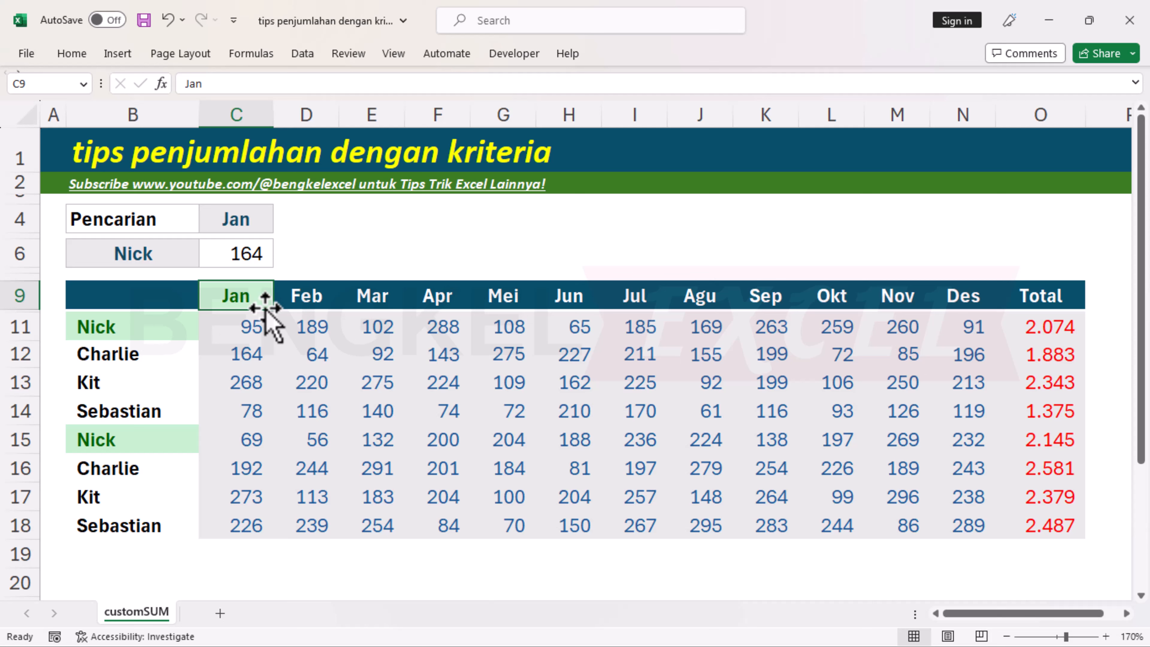
pyautogui.click(260, 221)
pyautogui.click(281, 226)
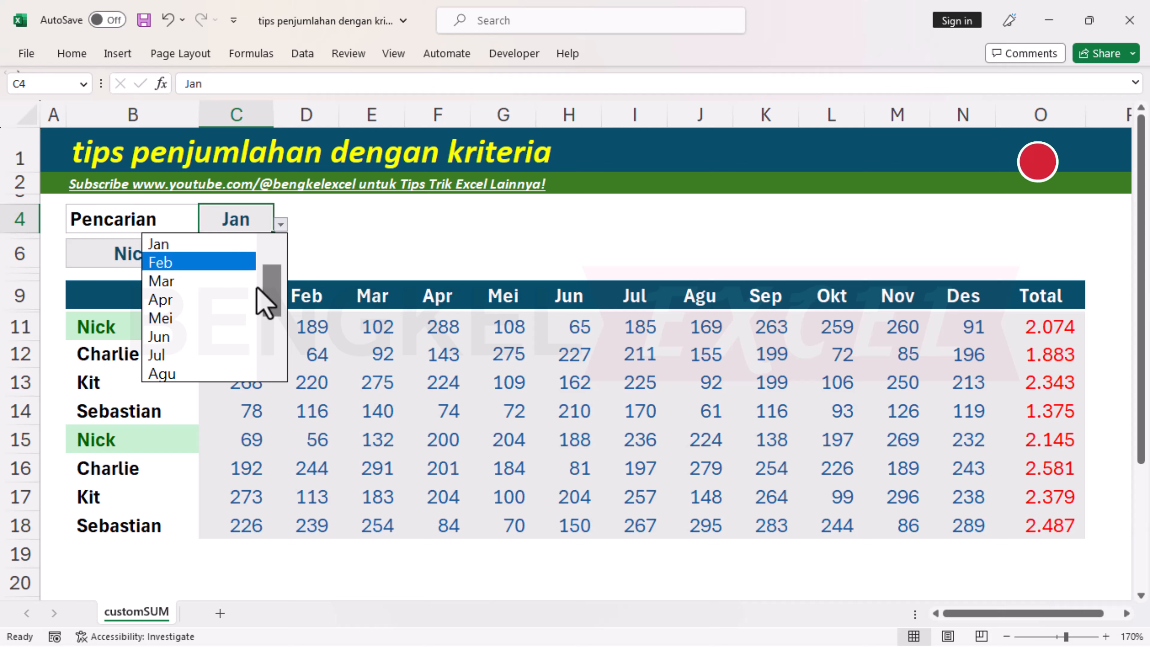
pyautogui.moveTo(274, 303); pyautogui.dragTo(275, 341)
pyautogui.click(236, 376)
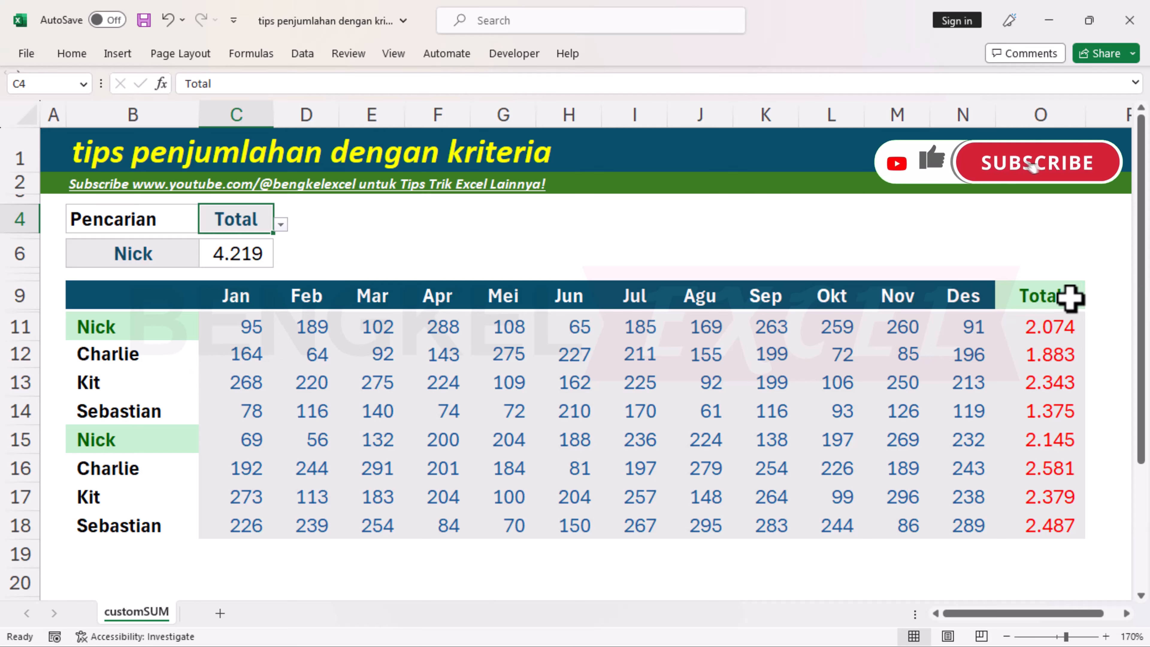
pyautogui.click(156, 319)
pyautogui.click(133, 441)
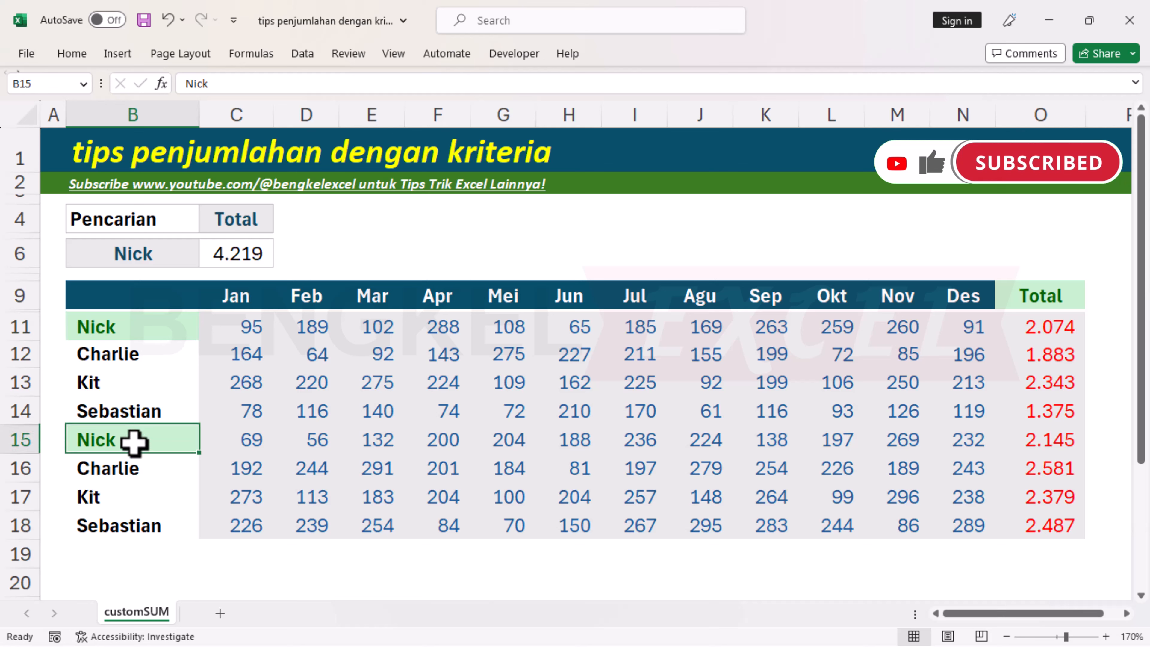
# Choose the second listed name in B6 and Jun in C4 to test both criteria.
pyautogui.click(130, 265)
pyautogui.click(207, 259)
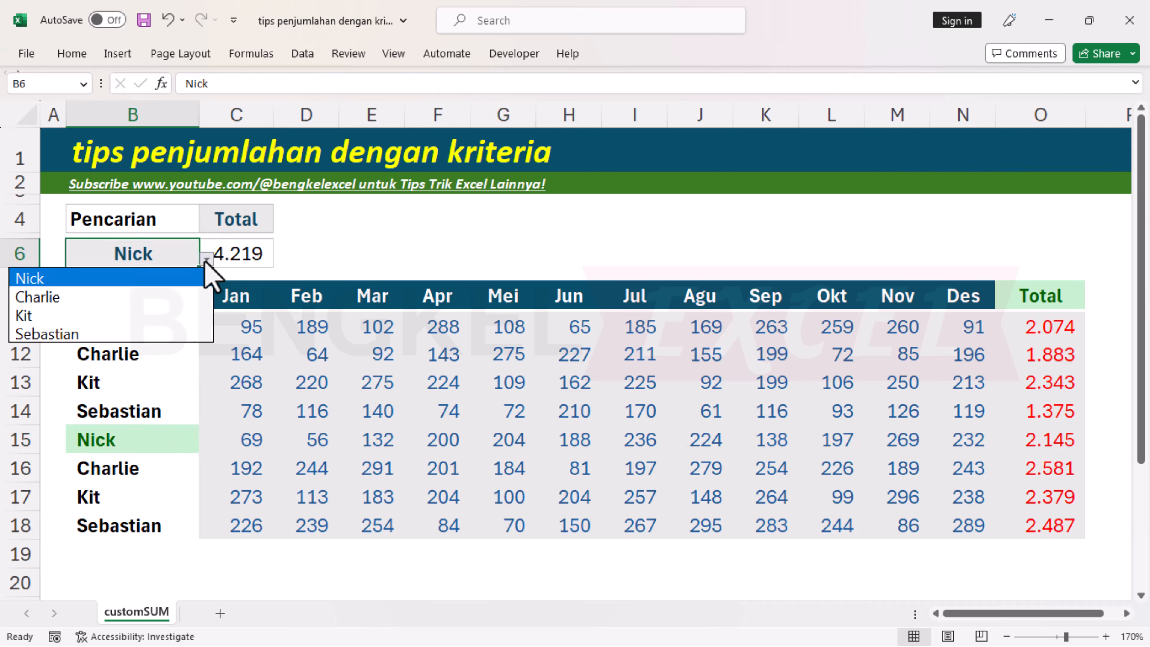
pyautogui.click(57, 297)
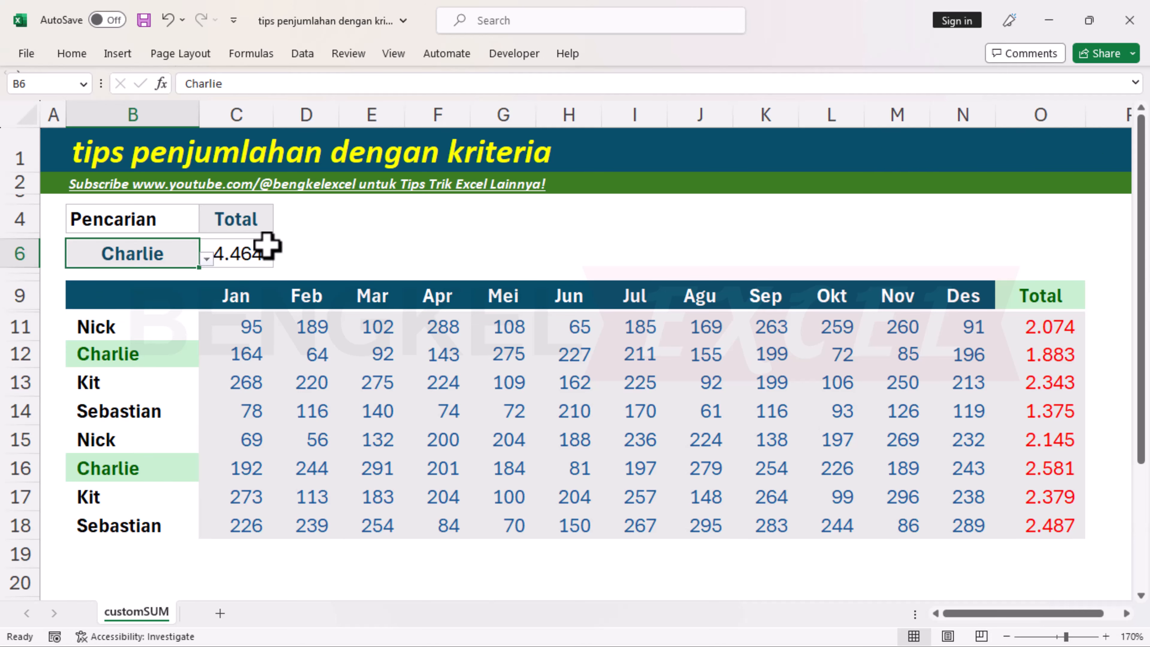
pyautogui.click(267, 215)
pyautogui.click(281, 224)
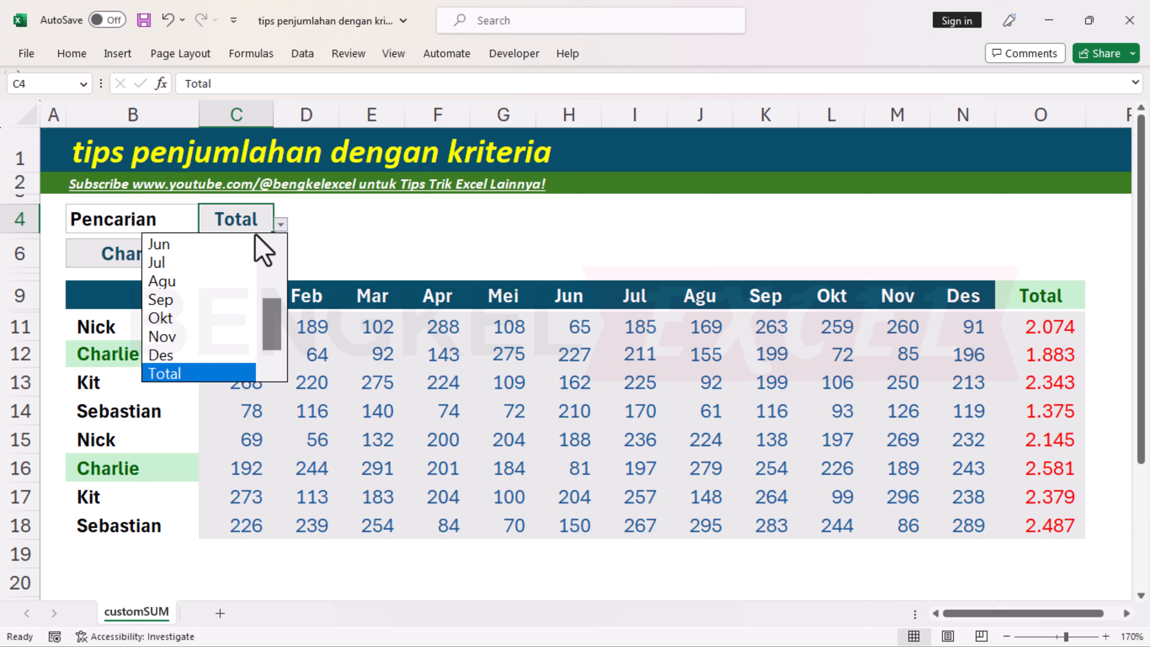
pyautogui.click(199, 245)
# Switch the search criteria to the first listed name with Jul, and back to the second listed name with Jun.
pyautogui.click(155, 256)
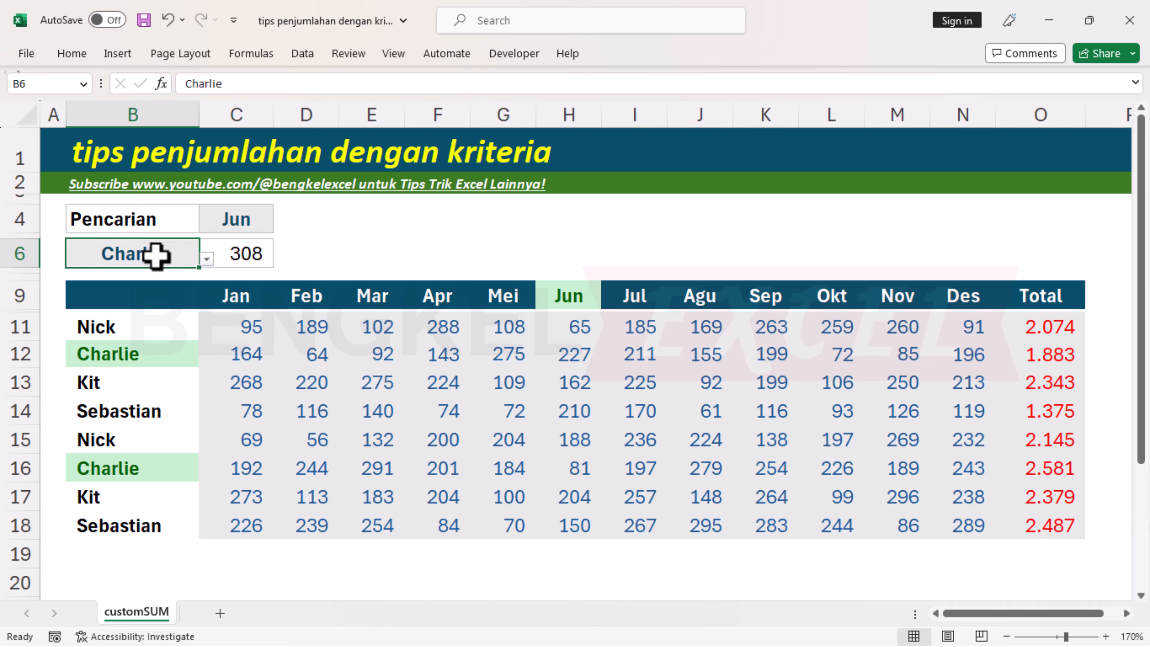
pyautogui.click(206, 258)
pyautogui.click(115, 335)
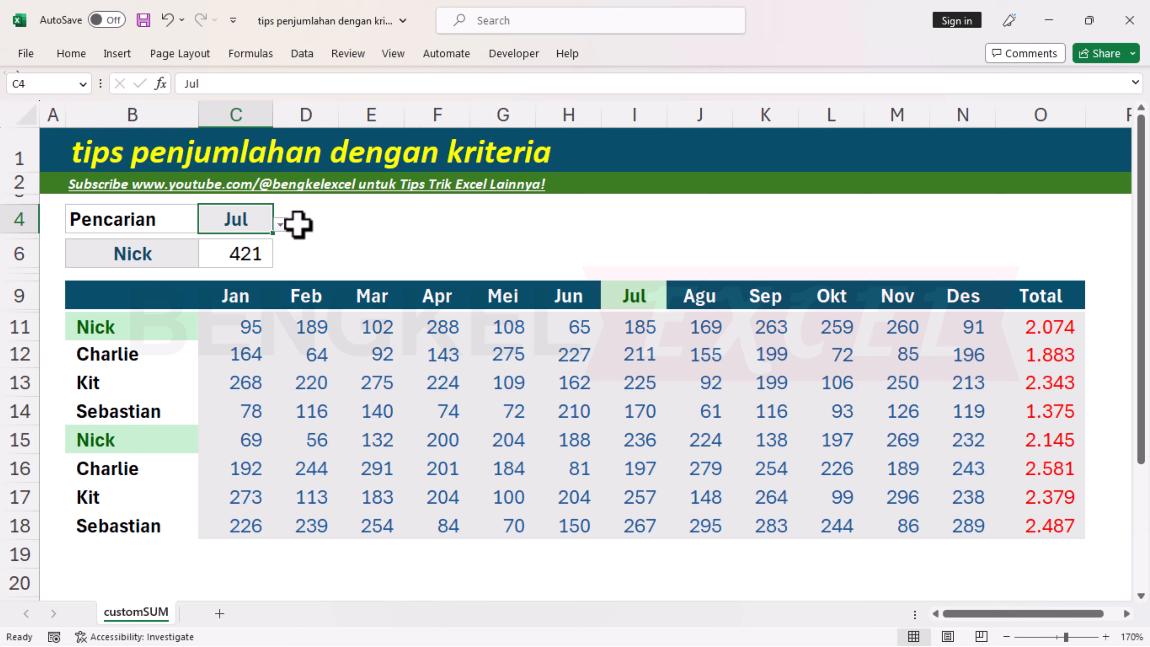
pyautogui.click(278, 227)
pyautogui.click(190, 252)
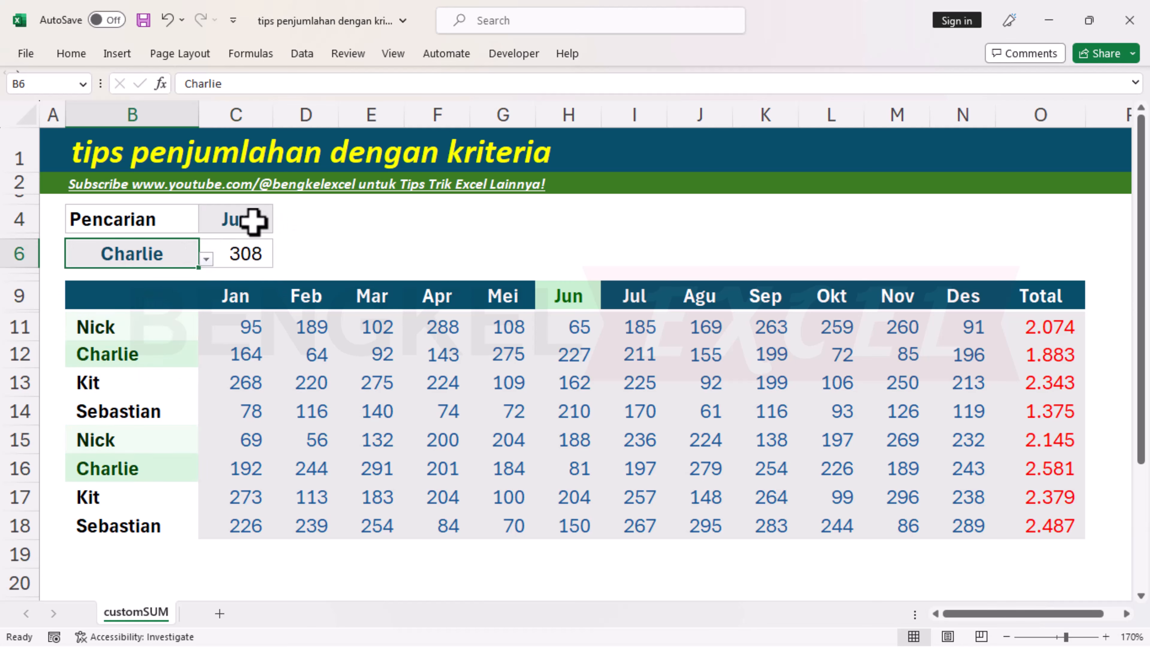
# Set the column criterion in C4 to Okt and the name in B6 to the first listed name.
pyautogui.click(257, 222)
pyautogui.click(280, 225)
pyautogui.click(199, 318)
pyautogui.click(134, 251)
pyautogui.click(207, 260)
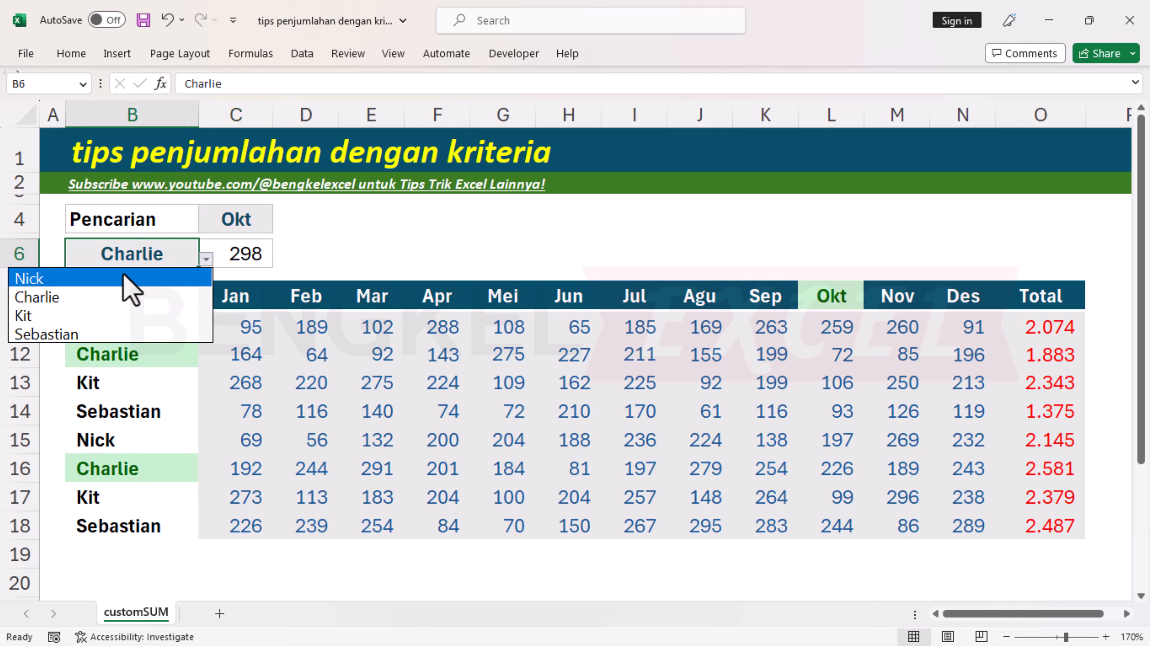
pyautogui.click(126, 278)
# Cycle the column criterion in C4 through Nov, Des and Total for the first listed name.
pyautogui.click(244, 221)
pyautogui.click(280, 225)
pyautogui.click(251, 245)
pyautogui.click(281, 225)
pyautogui.click(224, 338)
pyautogui.click(280, 225)
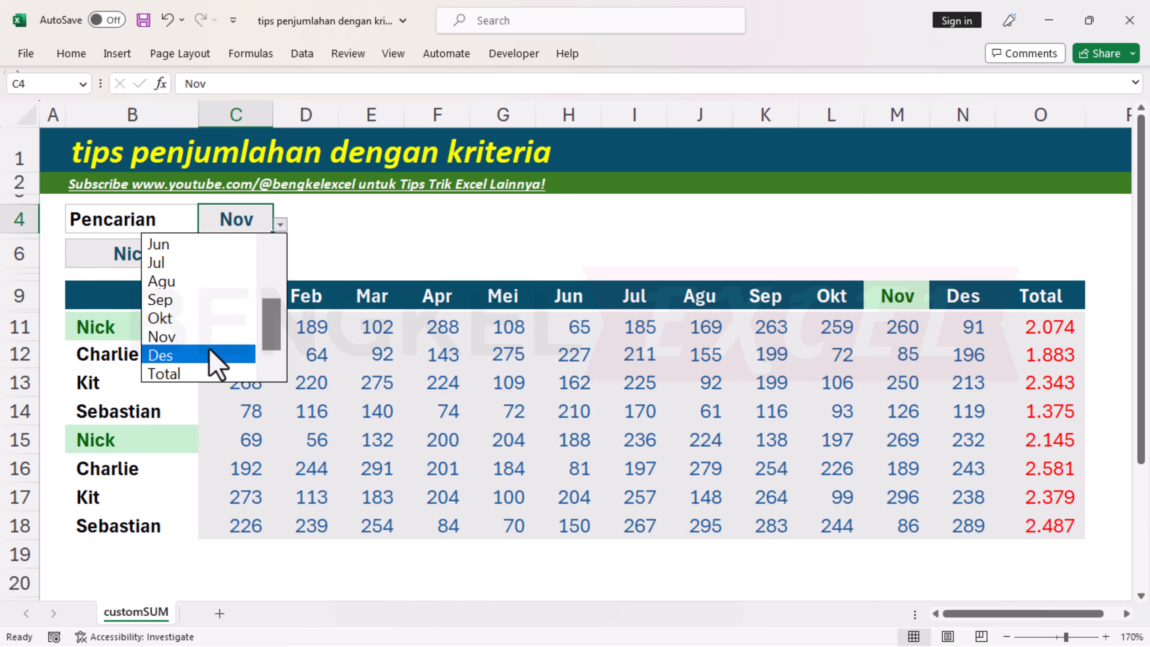
pyautogui.click(211, 357)
pyautogui.click(280, 224)
pyautogui.click(163, 374)
# Test the column criterion in C4 with Apr and end on Des, keeping the same name.
pyautogui.click(281, 225)
pyautogui.click(191, 299)
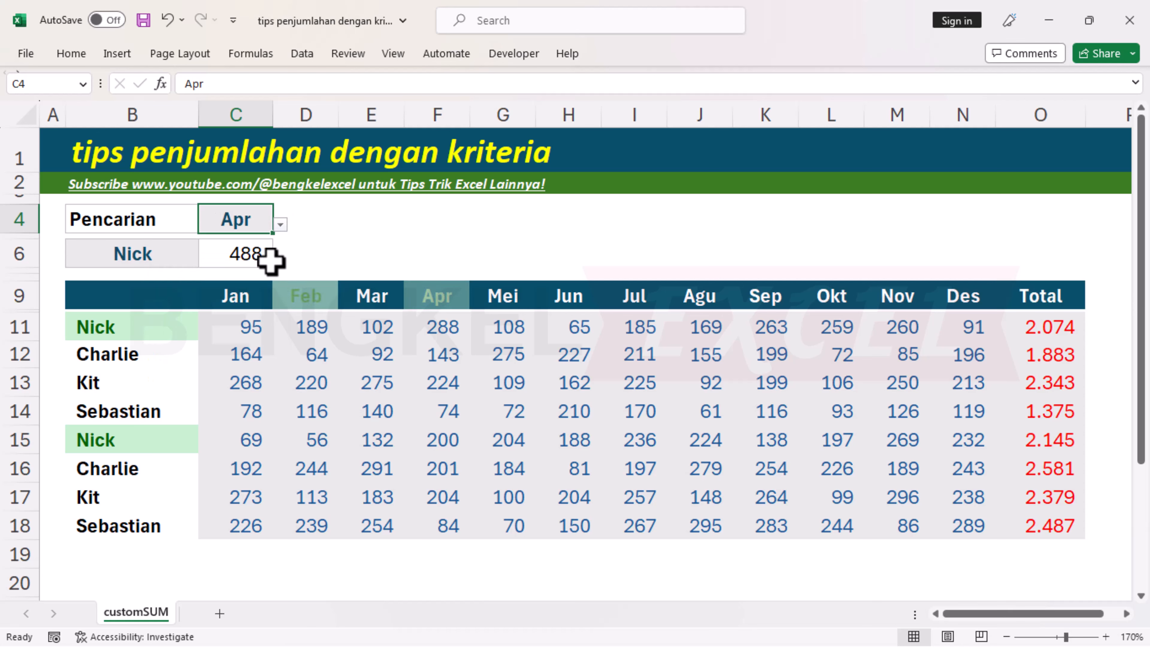
pyautogui.click(280, 225)
pyautogui.click(195, 319)
pyautogui.click(281, 225)
pyautogui.click(170, 356)
# Choose the third listed name in B6 and test it with Okt and Total in C4.
pyautogui.click(141, 258)
pyautogui.click(206, 259)
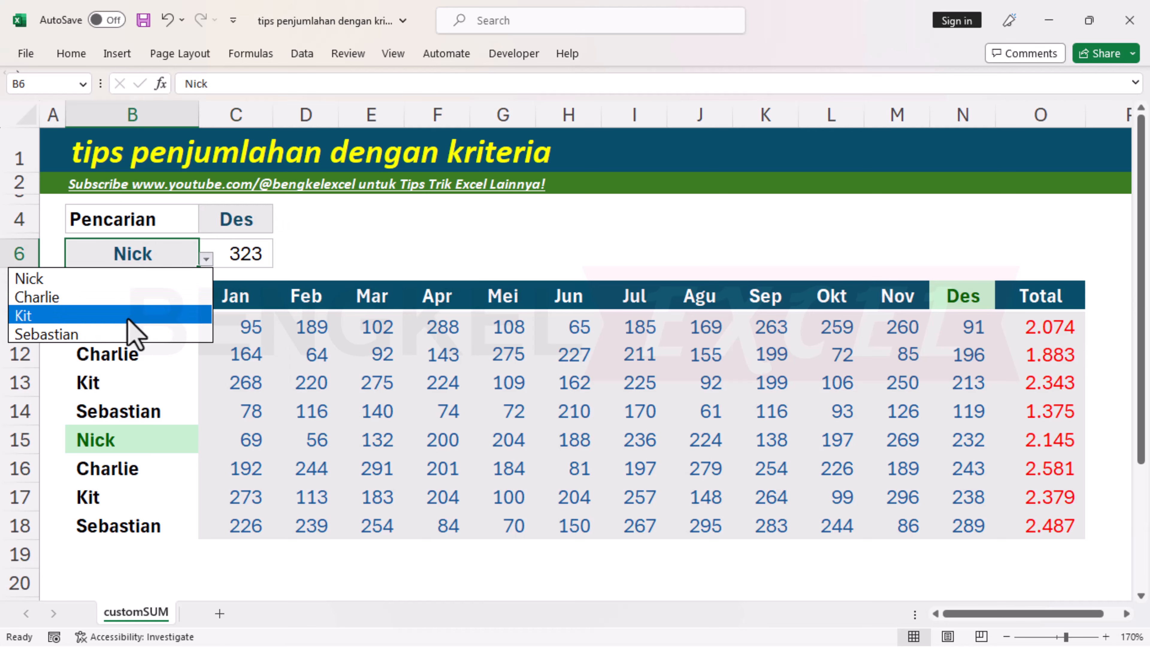
pyautogui.click(129, 317)
pyautogui.click(247, 222)
pyautogui.click(281, 225)
pyautogui.click(240, 245)
pyautogui.click(281, 224)
pyautogui.click(217, 281)
pyautogui.click(213, 319)
pyautogui.click(280, 224)
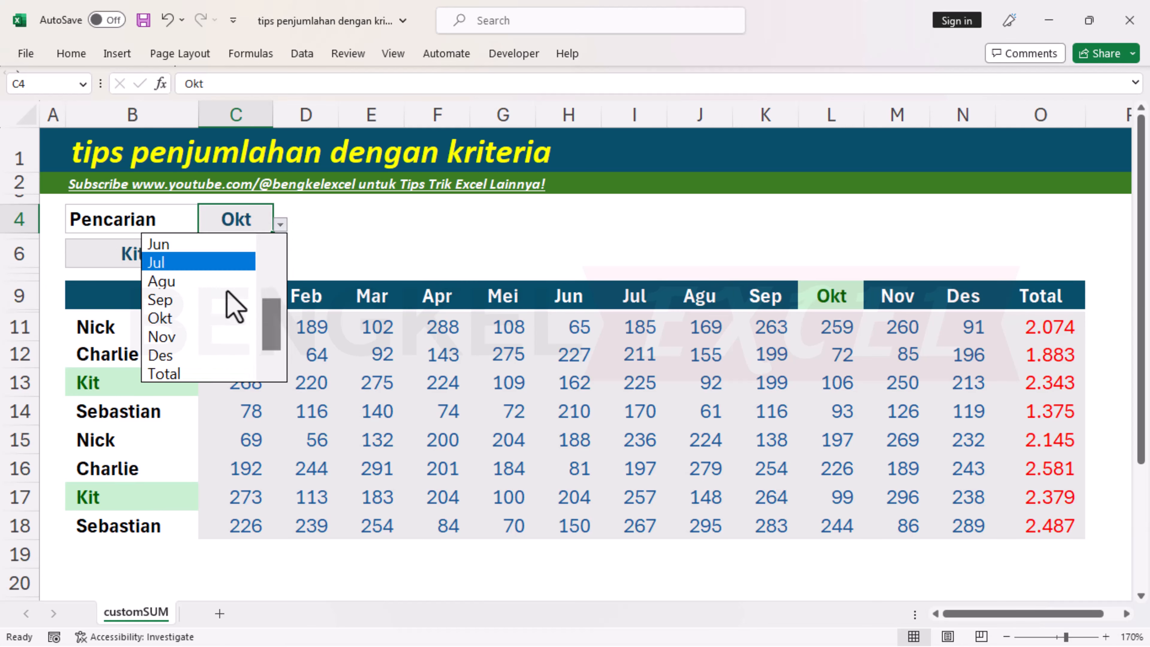
pyautogui.click(228, 336)
pyautogui.click(172, 374)
# Choose the fourth listed name in B6 and set the column criterion in C4 to Mar.
pyautogui.click(132, 254)
pyautogui.click(206, 259)
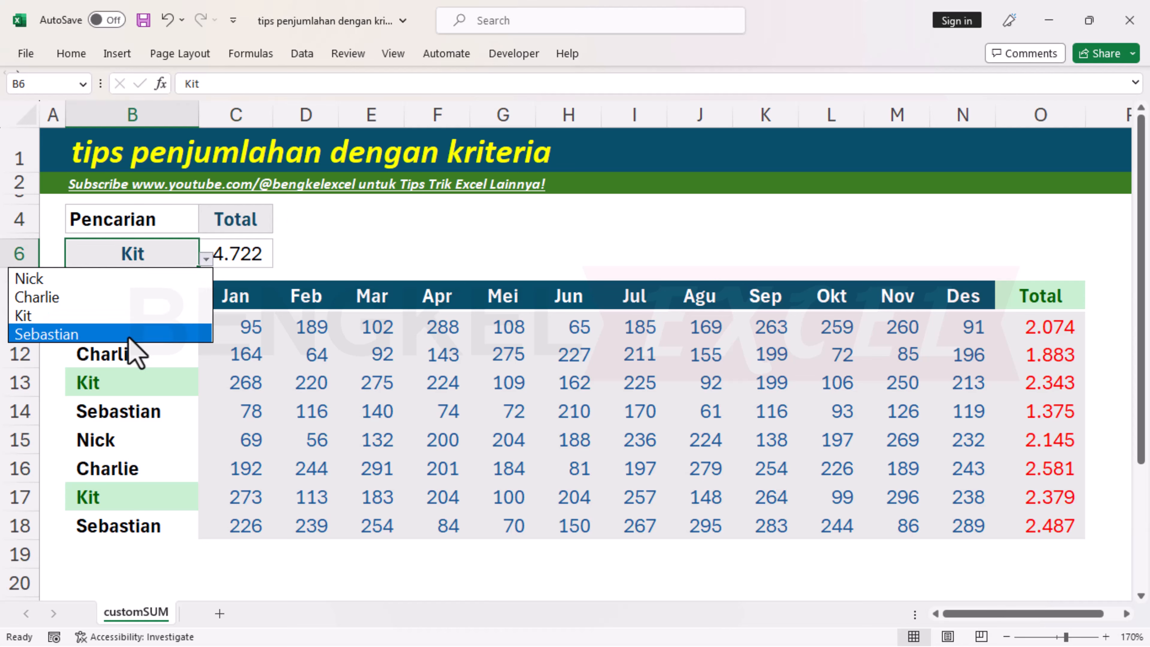
pyautogui.click(68, 331)
pyautogui.click(249, 215)
pyautogui.click(280, 225)
pyautogui.click(158, 263)
pyautogui.click(281, 224)
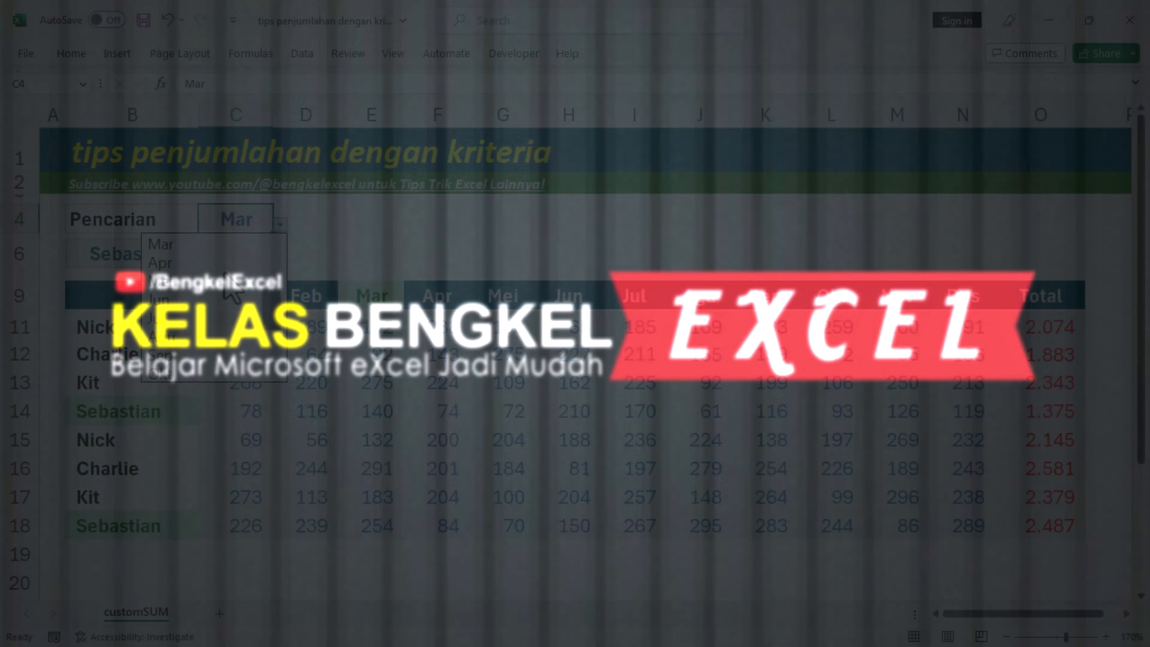